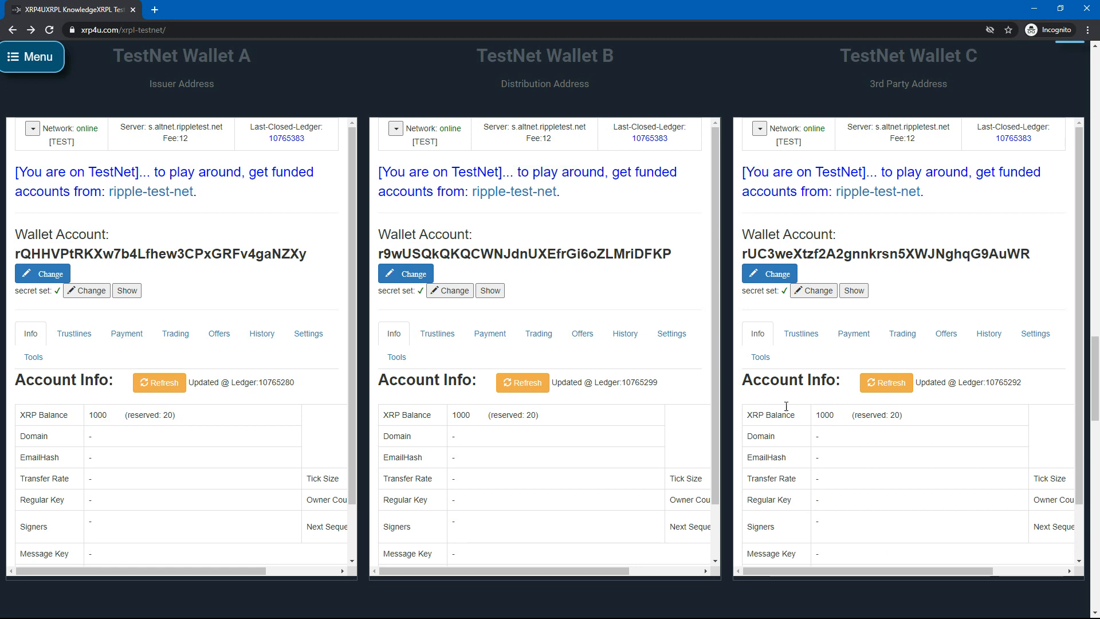
Check the existing trustlines of TestNet wallets A, B and C
click(74, 335)
click(438, 335)
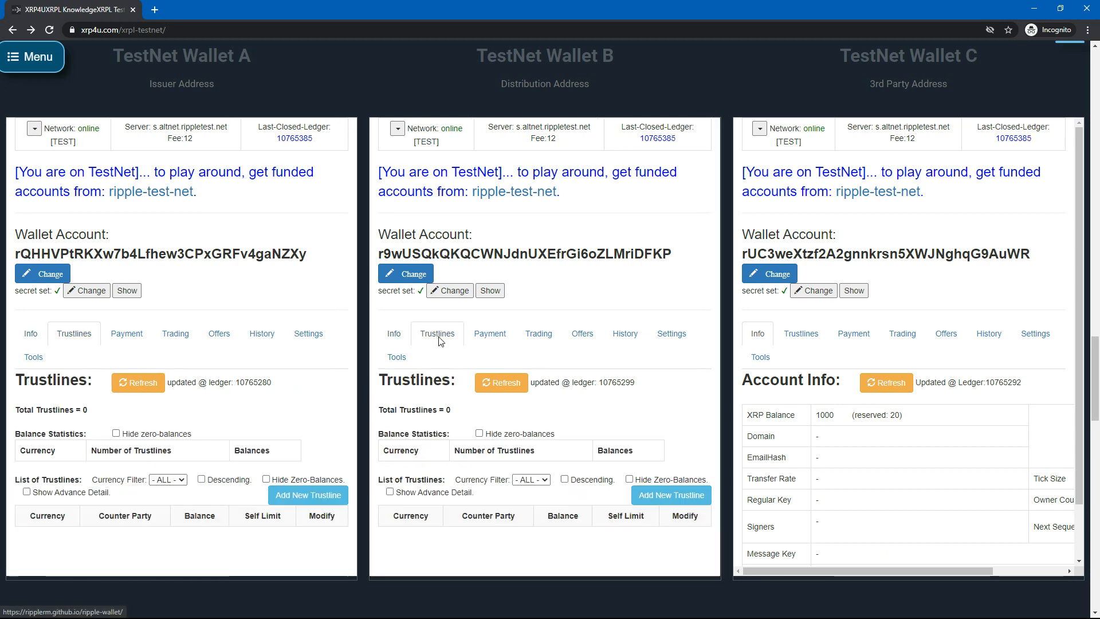
click(812, 338)
scroll(126, 338, down, 1)
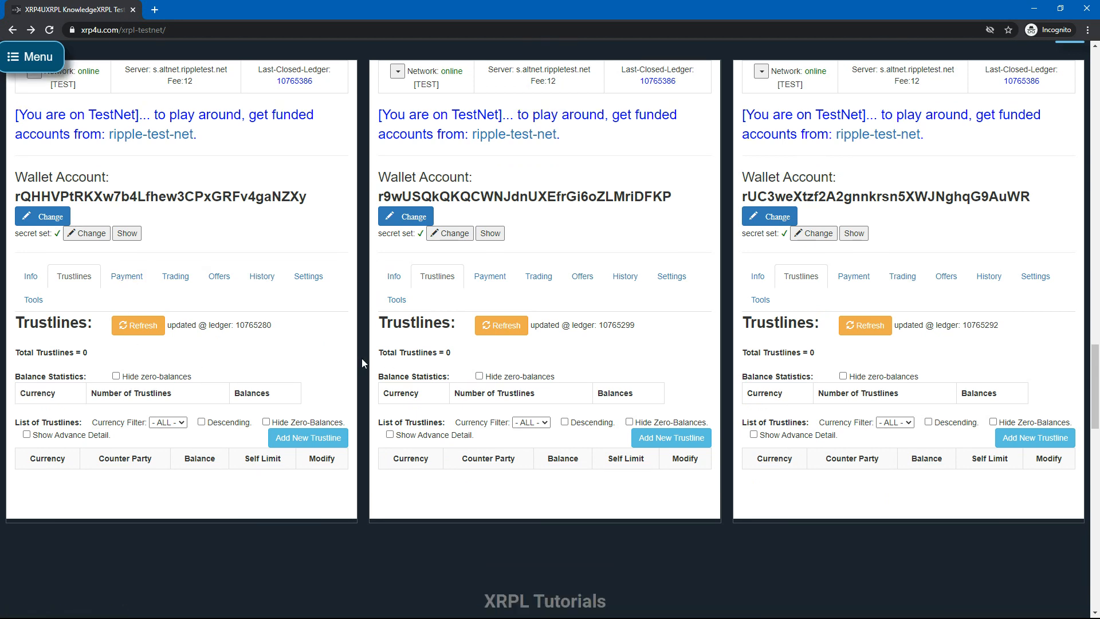
scroll(362, 362, up, 1)
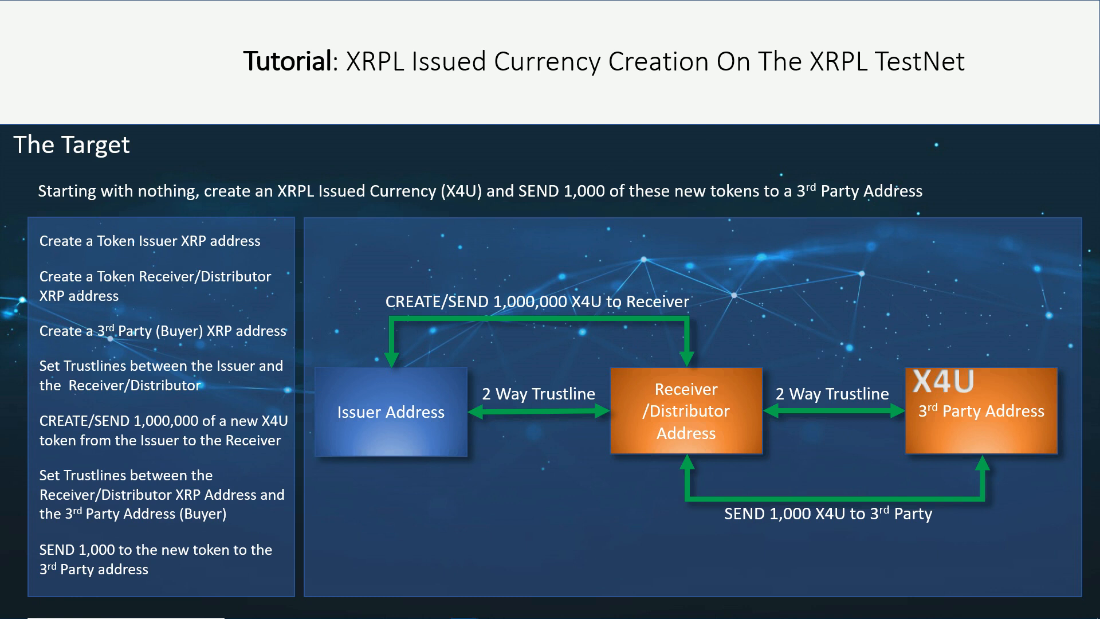
Switch back to the browser and start a new trustline in wallet A with wallet B's account address as the issuer
key(alt+Tab)
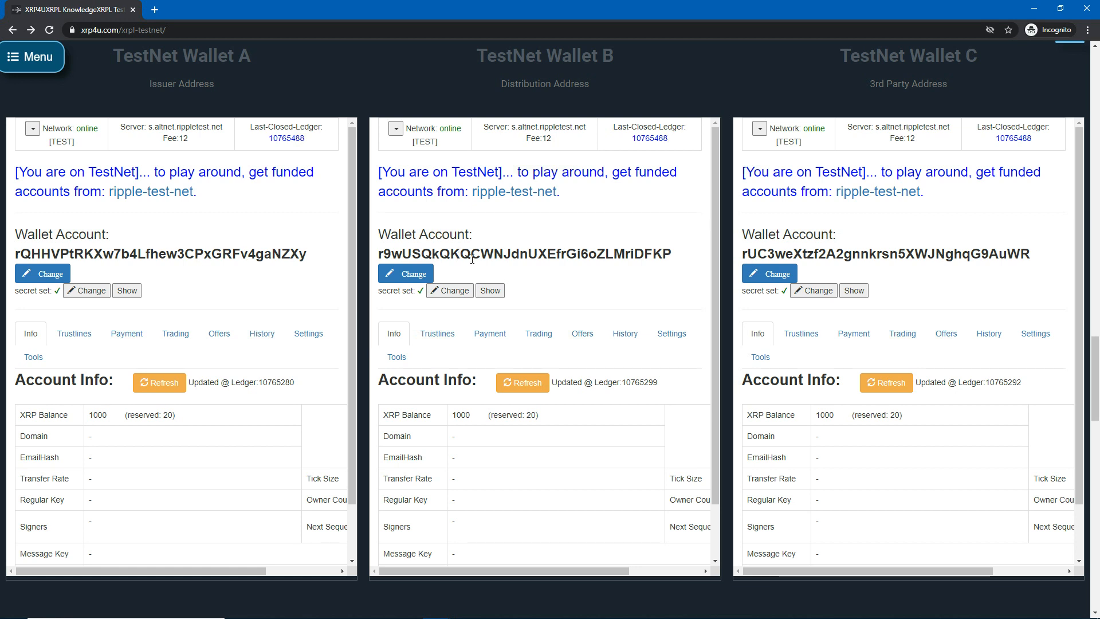
click(86, 338)
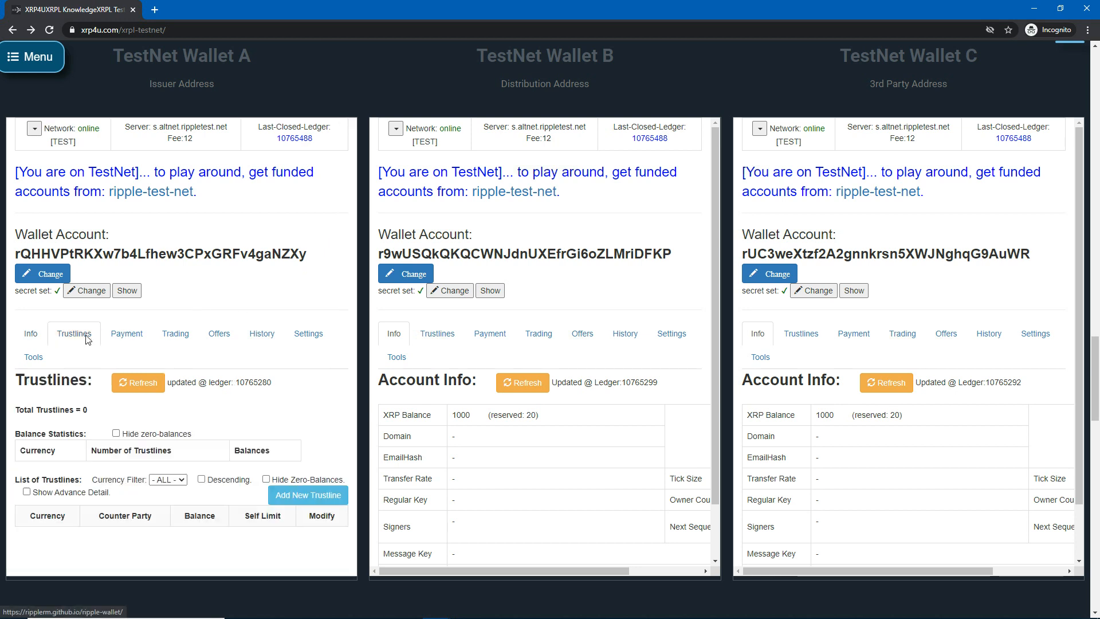
click(306, 498)
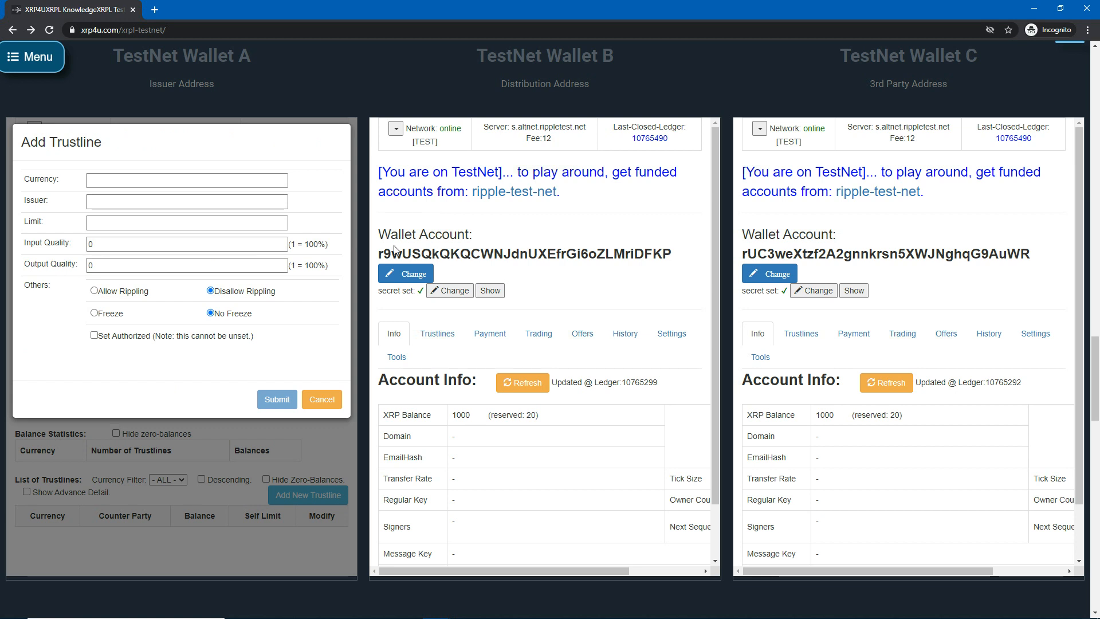
drag(379, 254, 670, 256)
key(ctrl+c)
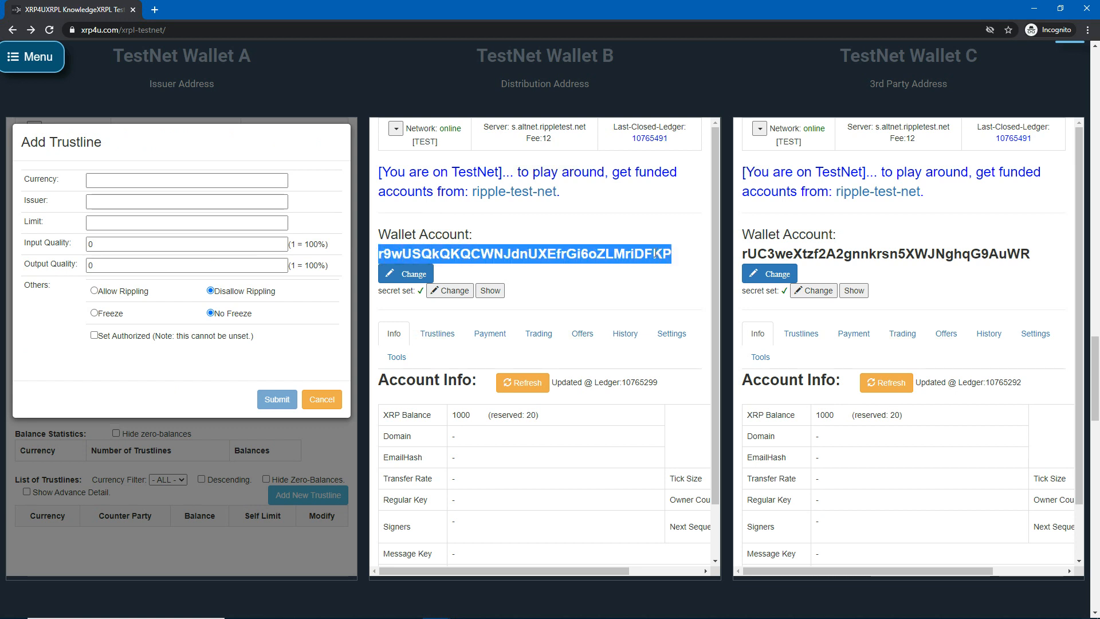
click(129, 202)
key(ctrl+v)
Set wallet A's new trustline to currency X4U with a limit of 1000000, and submit it
click(130, 182)
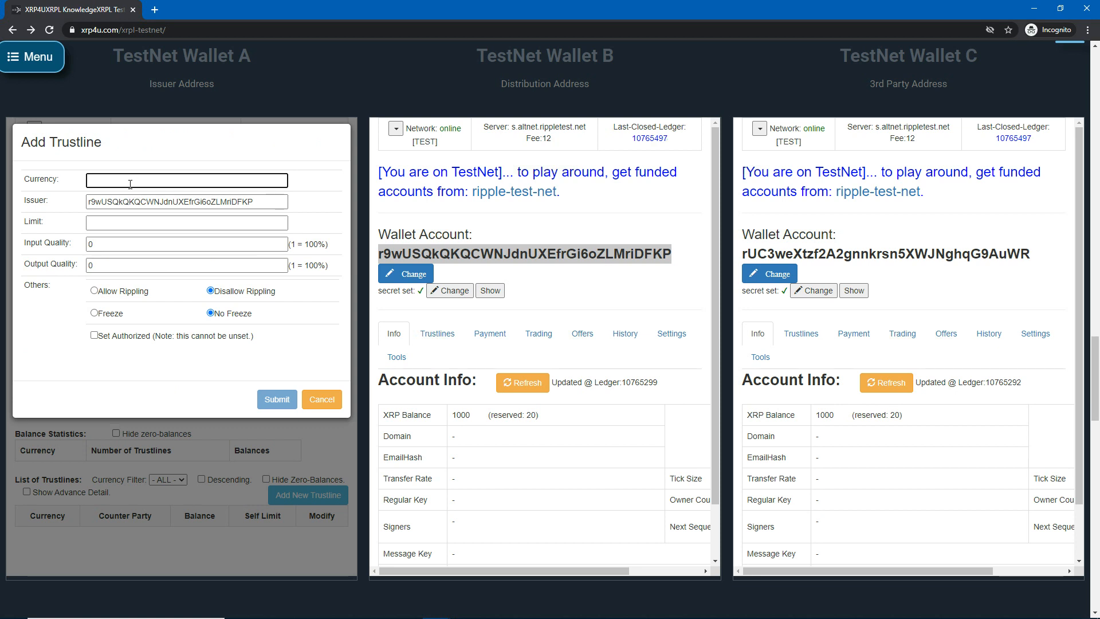
text(X4U)
click(156, 221)
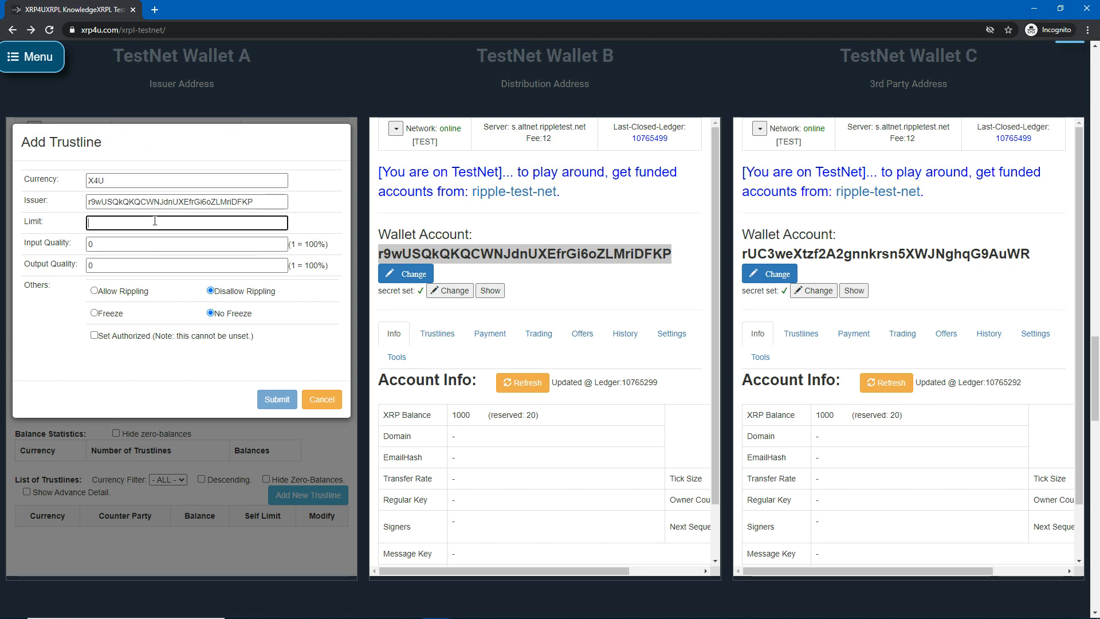
text(1000000)
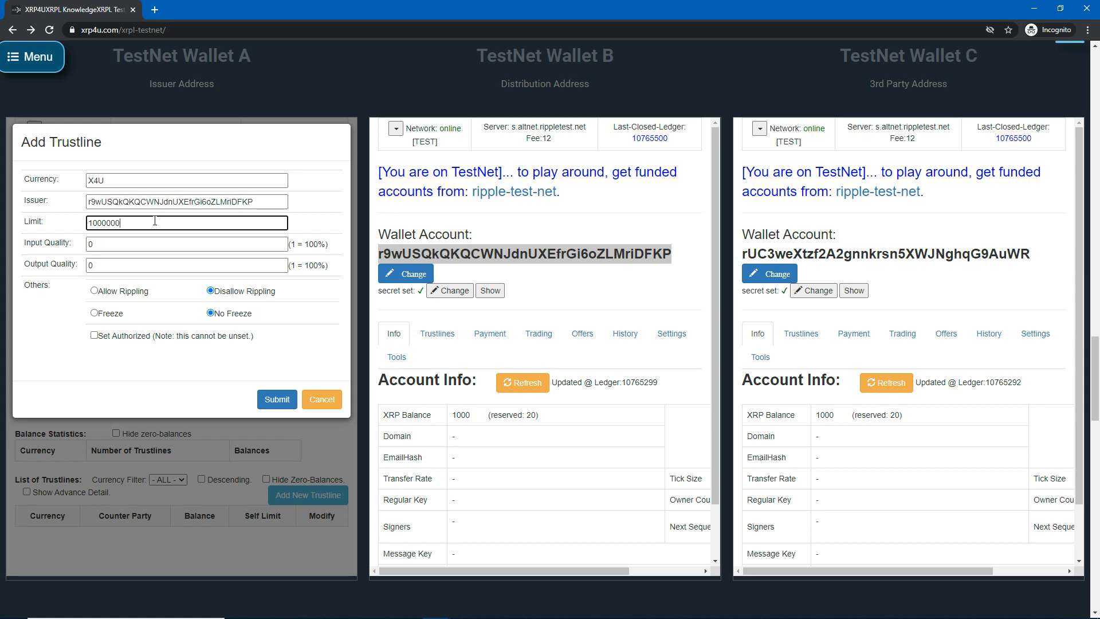
click(273, 404)
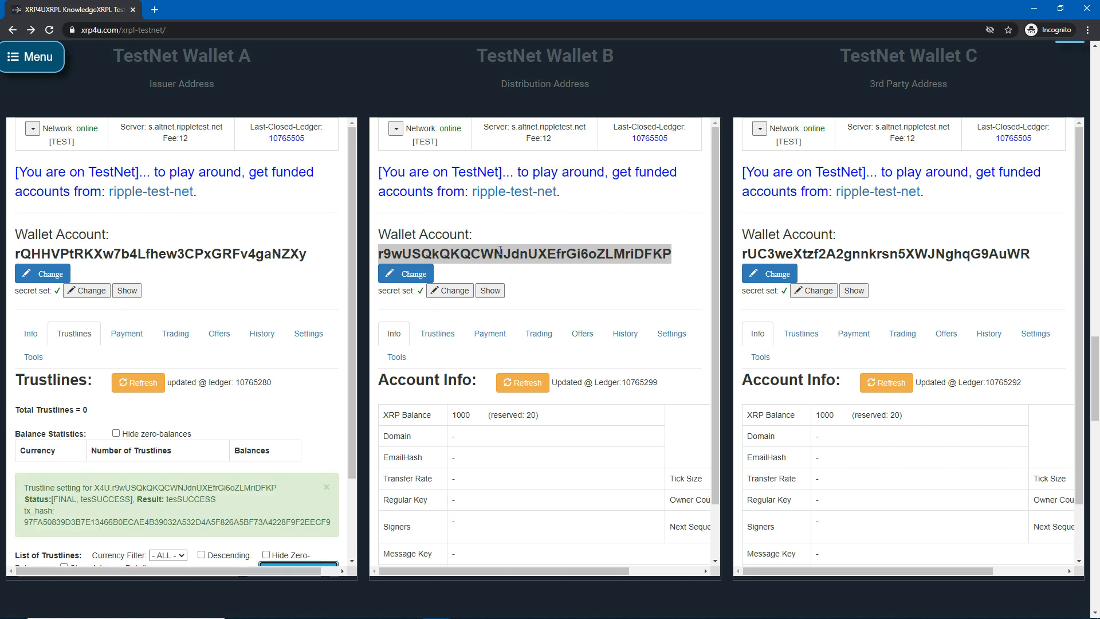
click(465, 258)
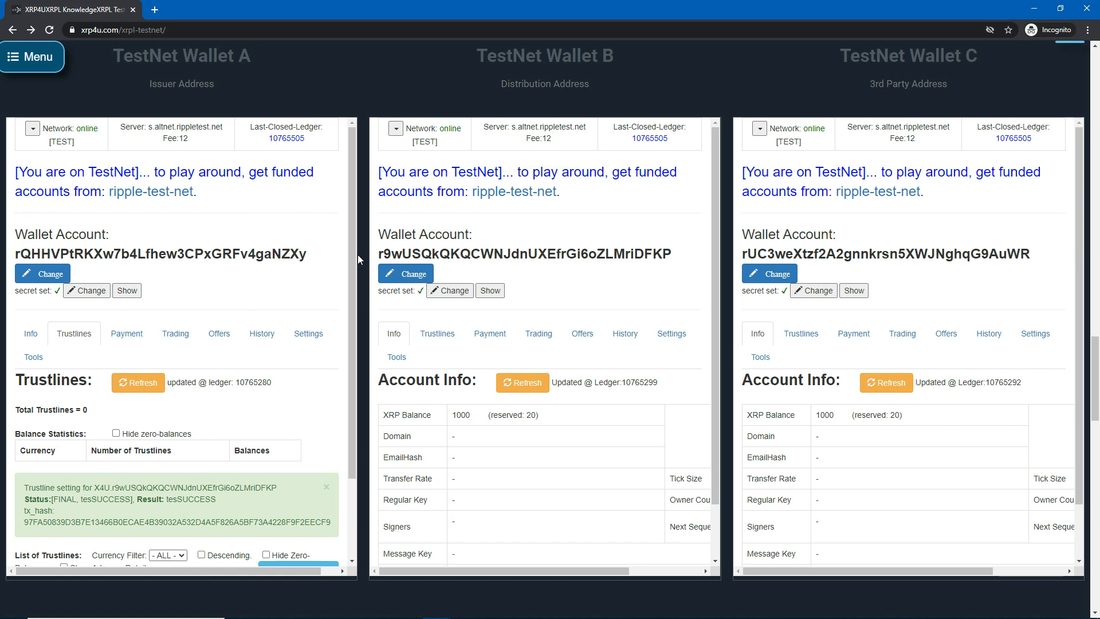
Start a new trustline in wallet B with wallet A's account address as the issuer
drag(15, 254, 302, 255)
key(ctrl+c)
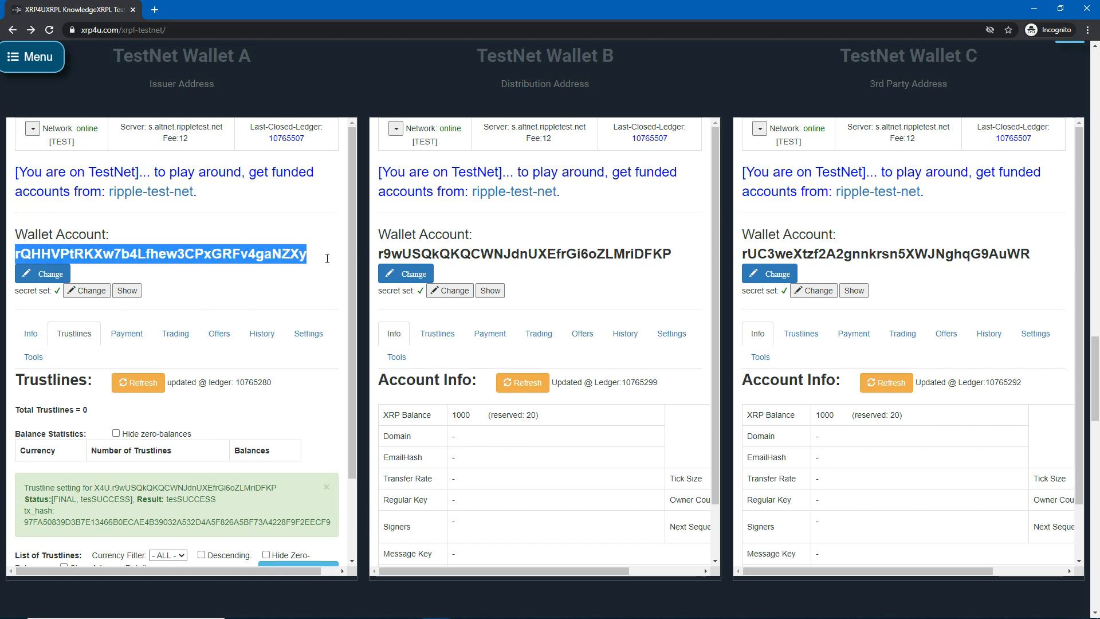
click(438, 337)
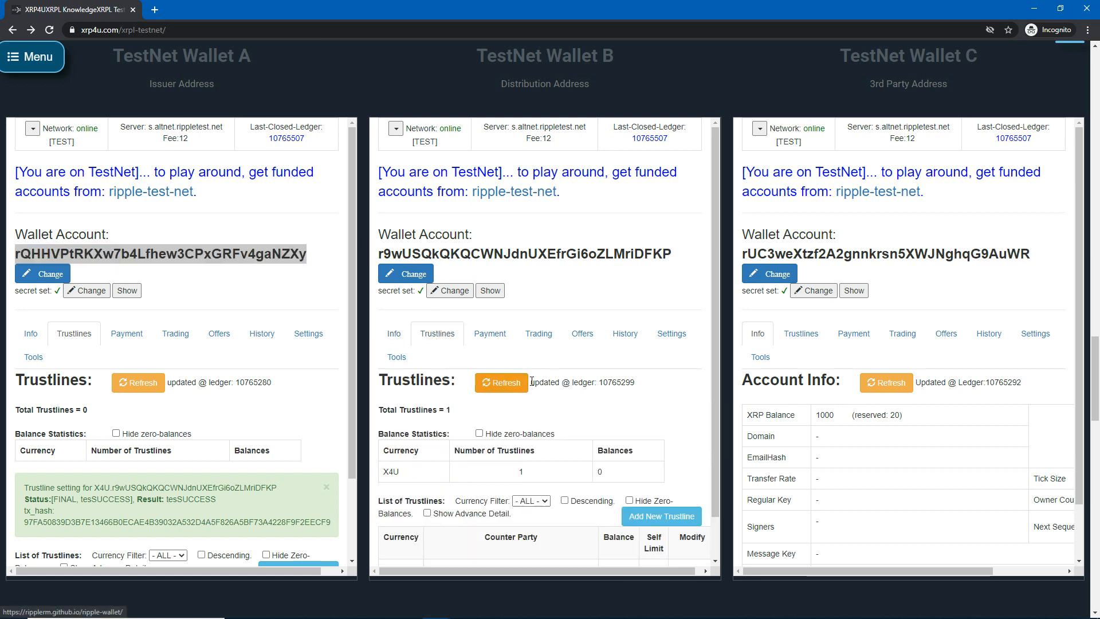
click(646, 518)
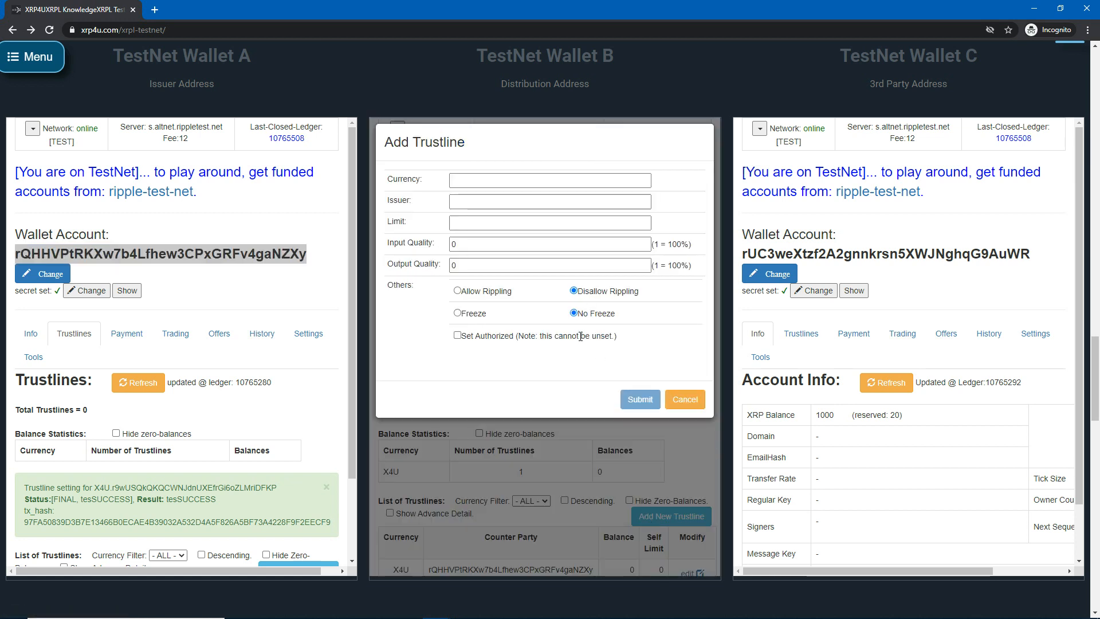
click(487, 201)
key(ctrl+v)
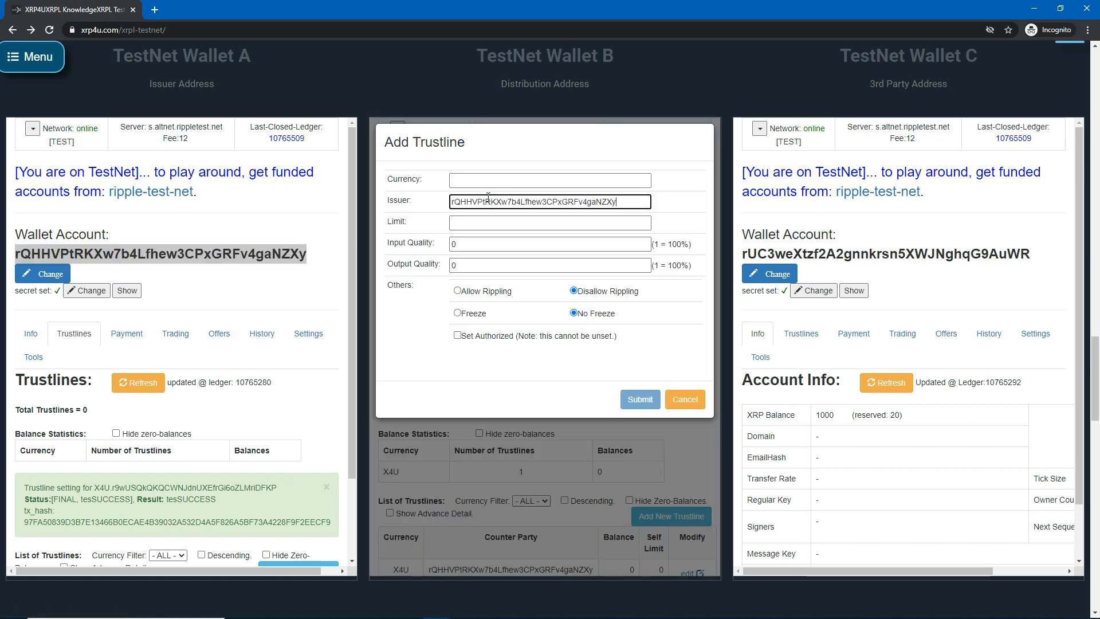
Submit wallet B's new trustline with currency X4U and a limit of 1000000, and dismiss the transaction notice
click(491, 184)
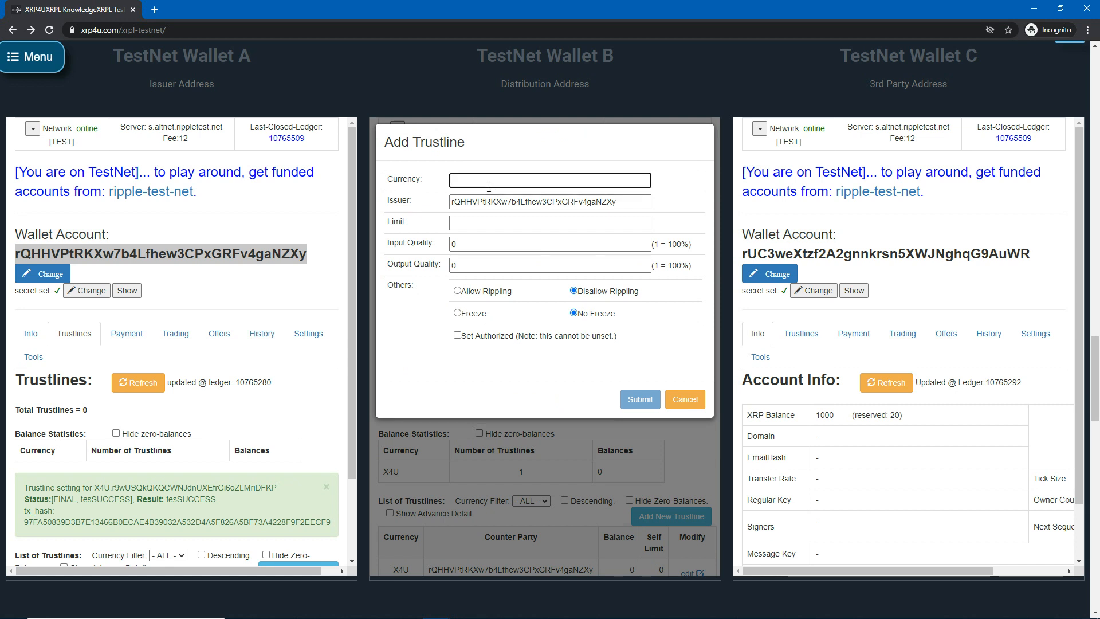
text(X4U)
click(497, 222)
text(1000000)
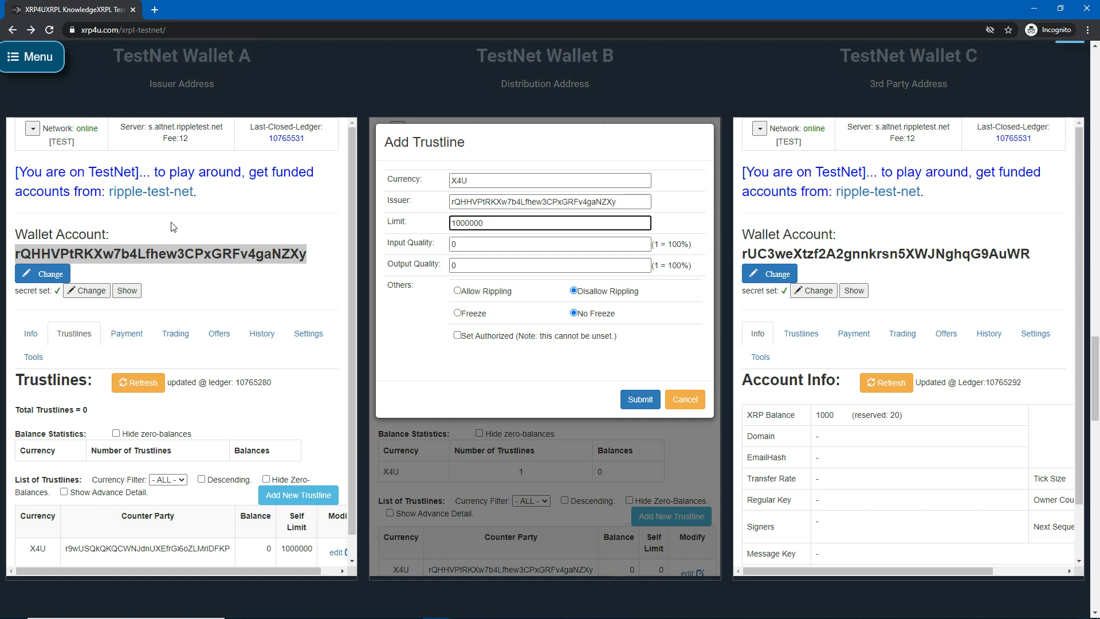
click(630, 411)
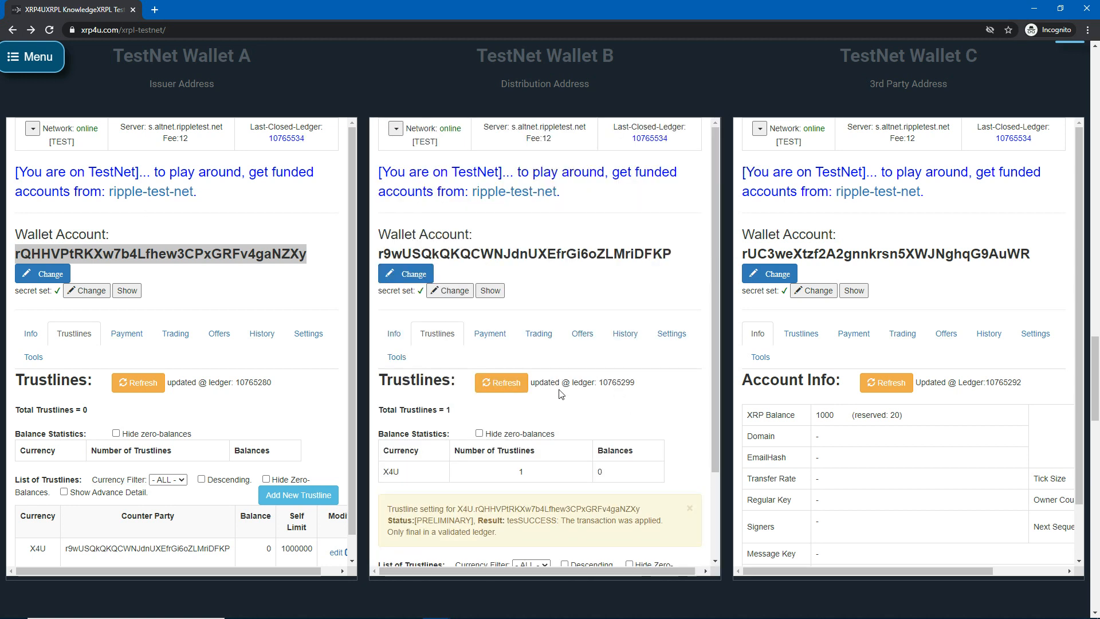
scroll(559, 390, down, 2)
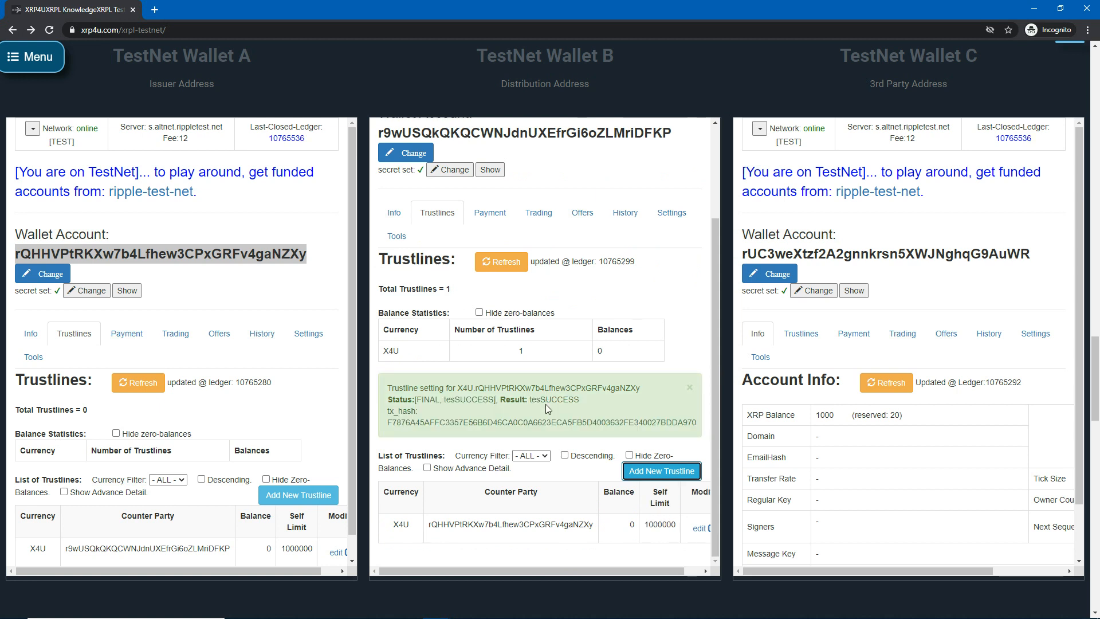
click(688, 388)
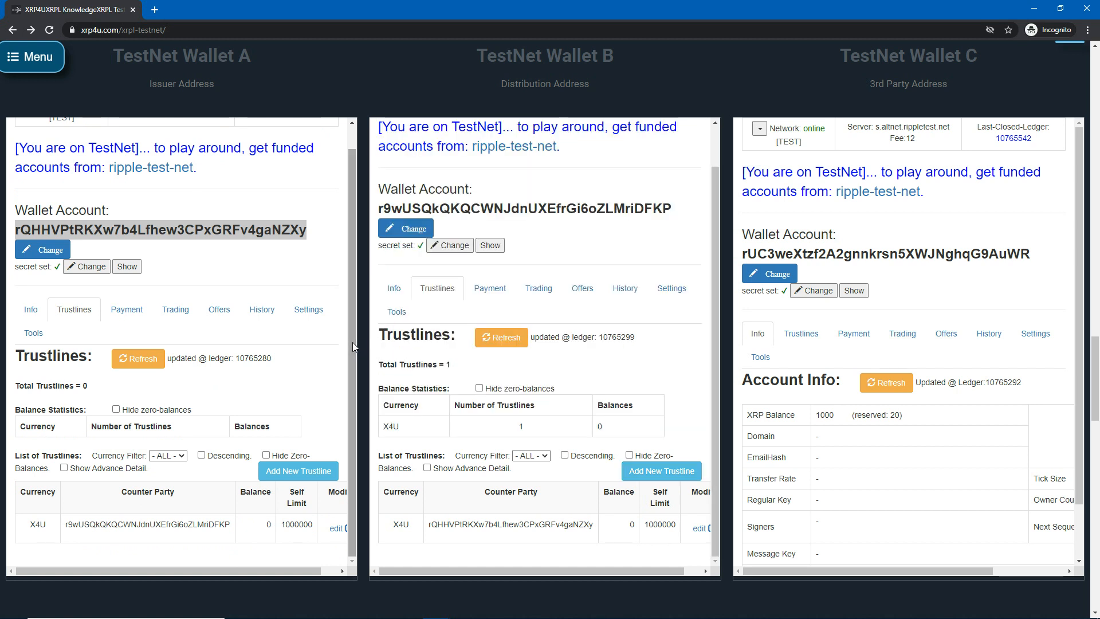
click(323, 244)
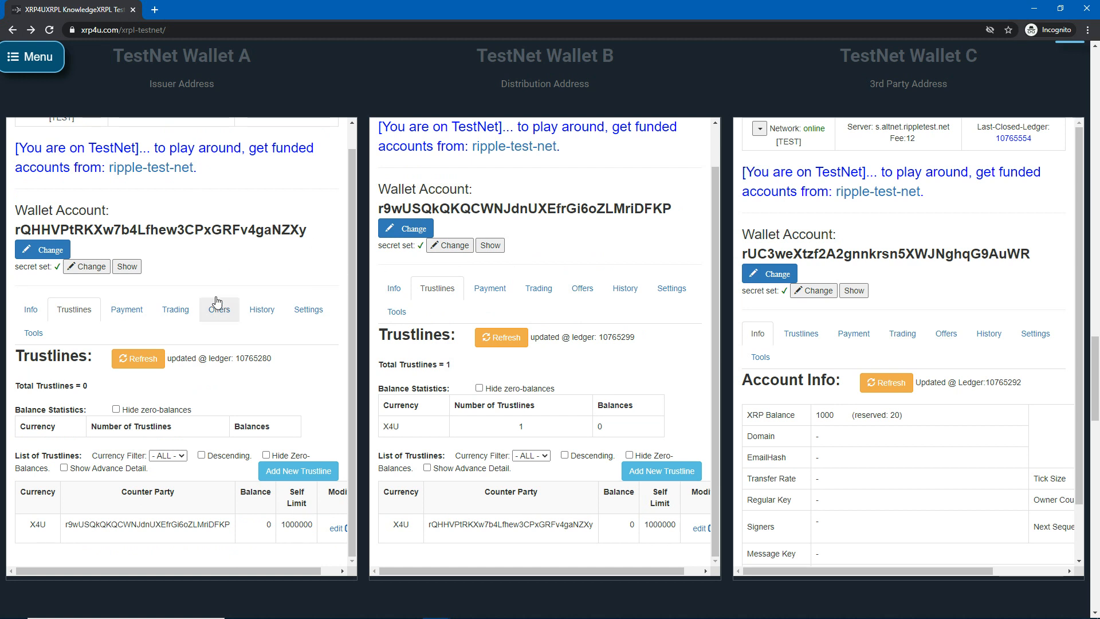
Start a payment from wallet A with wallet B's account address as the recipient
click(127, 311)
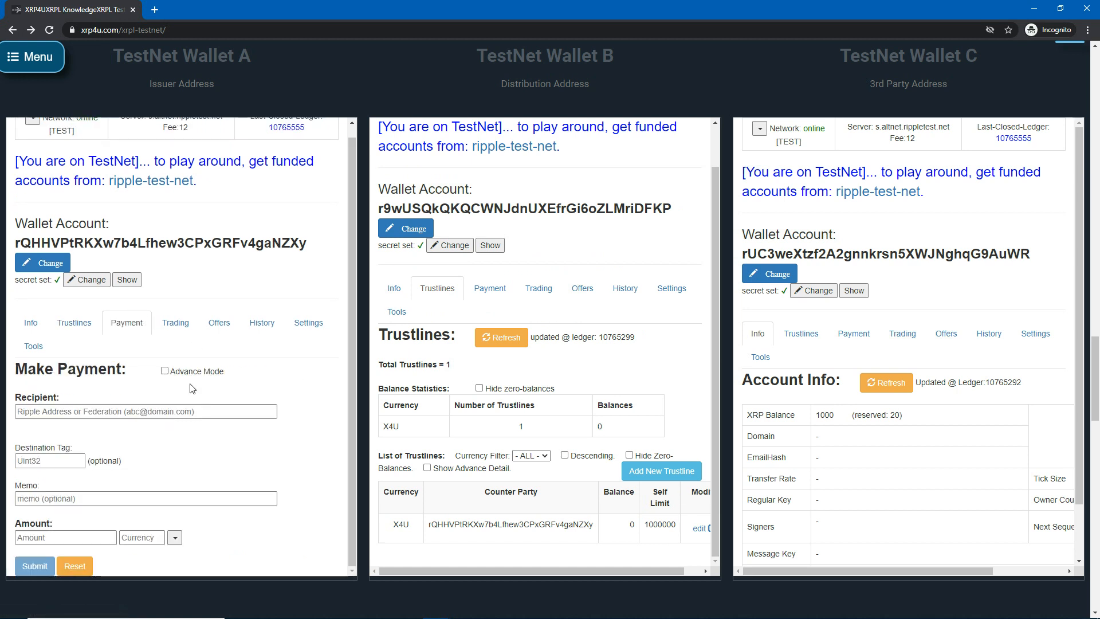
drag(378, 210, 668, 208)
key(ctrl+c)
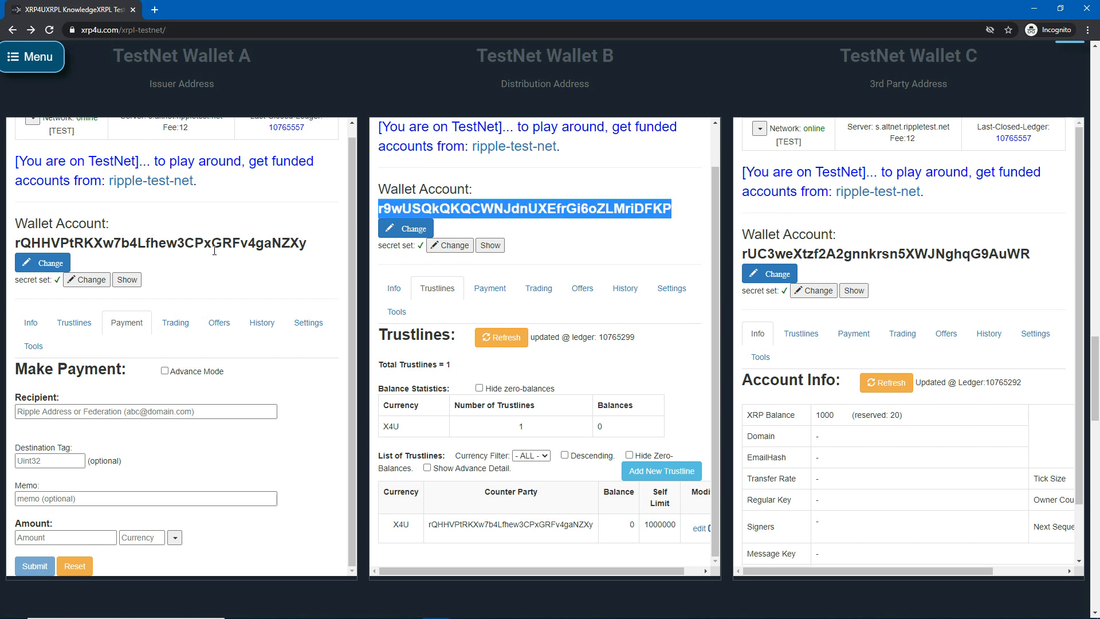
click(152, 407)
key(ctrl+v)
click(293, 475)
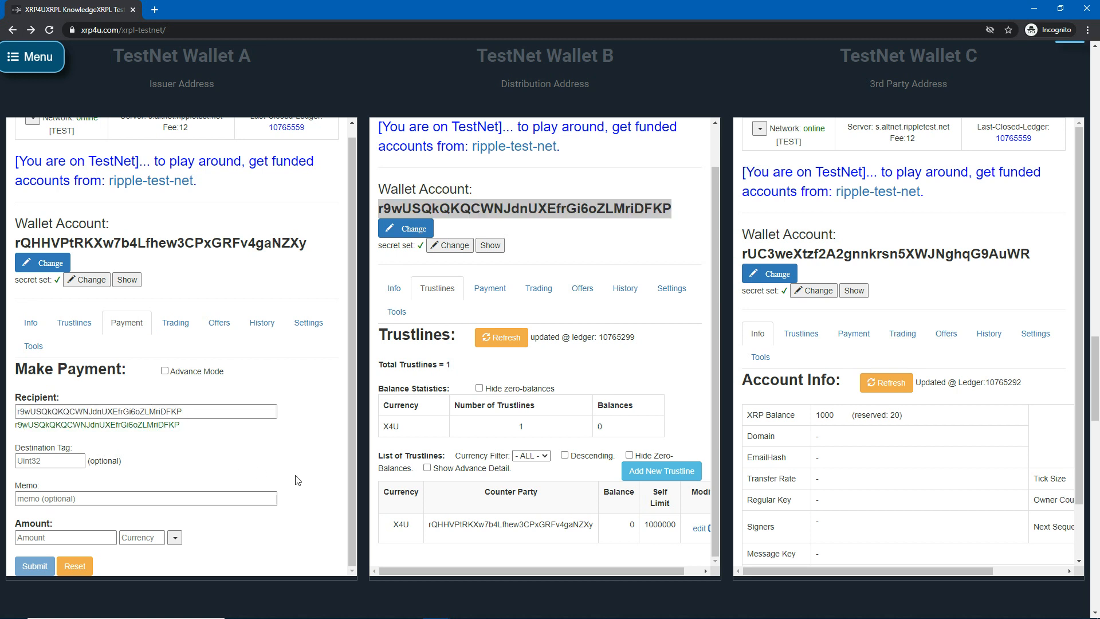
Set the payment amount to 1000000 in currency X4U and submit the payment from wallet A
scroll(294, 475, down, 1)
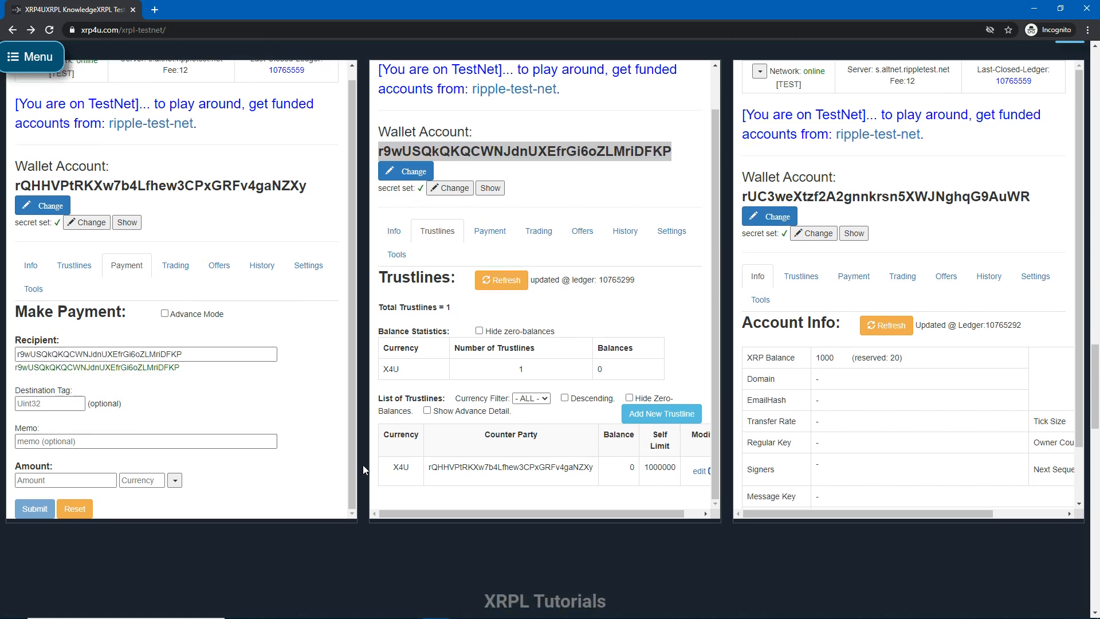
scroll(364, 467, up, 1)
scroll(365, 469, up, 1)
click(65, 536)
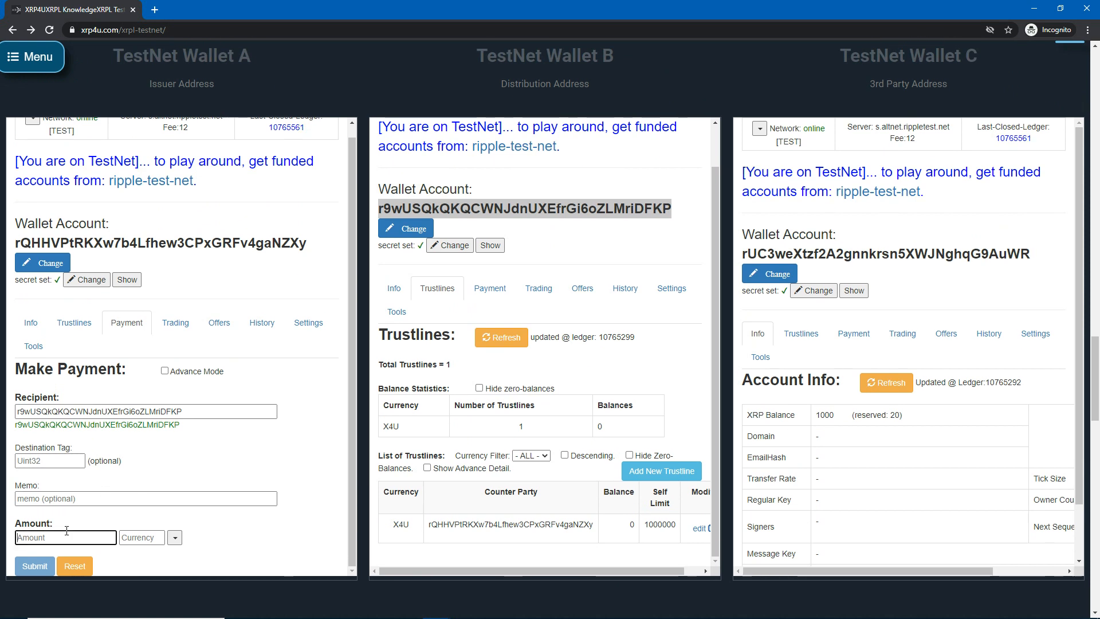
text(1000000)
click(172, 540)
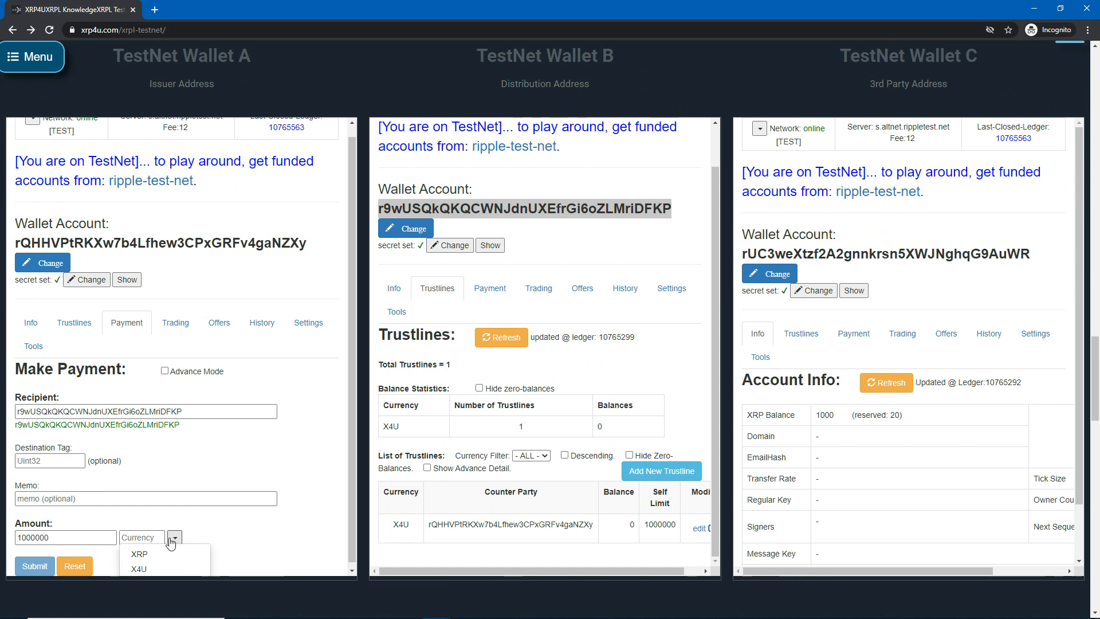
click(148, 567)
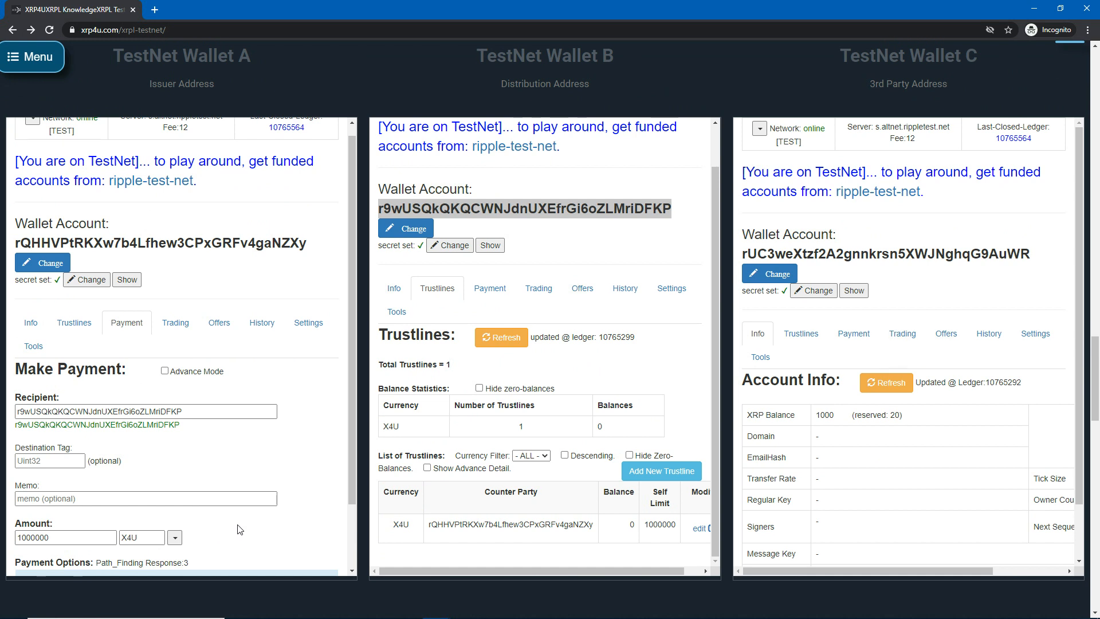
scroll(239, 525, down, 2)
click(35, 567)
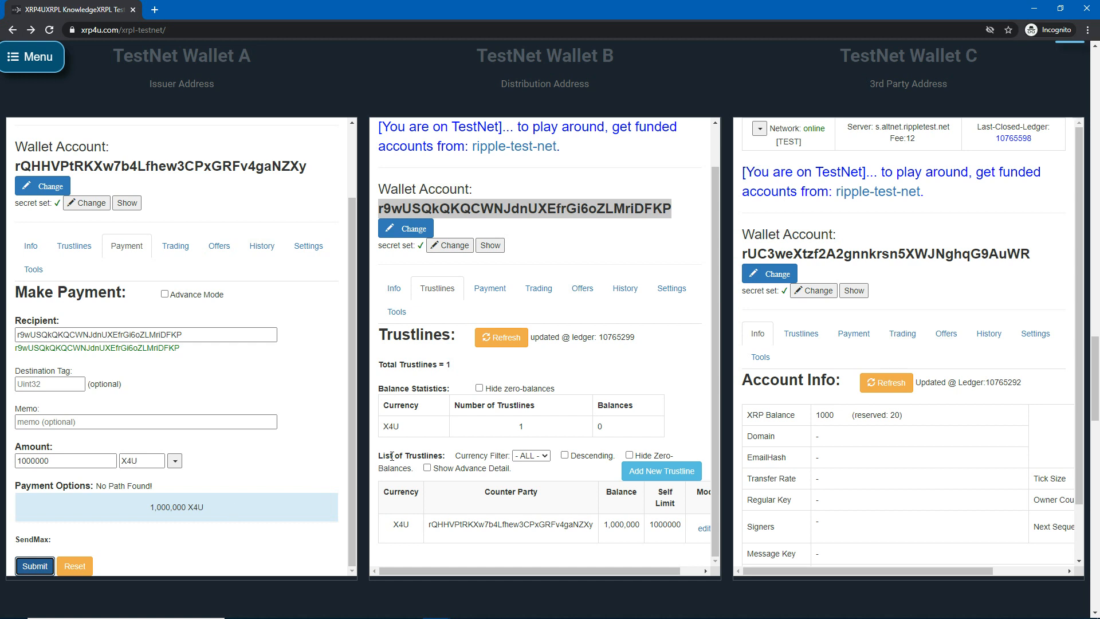
key(alt+Tab)
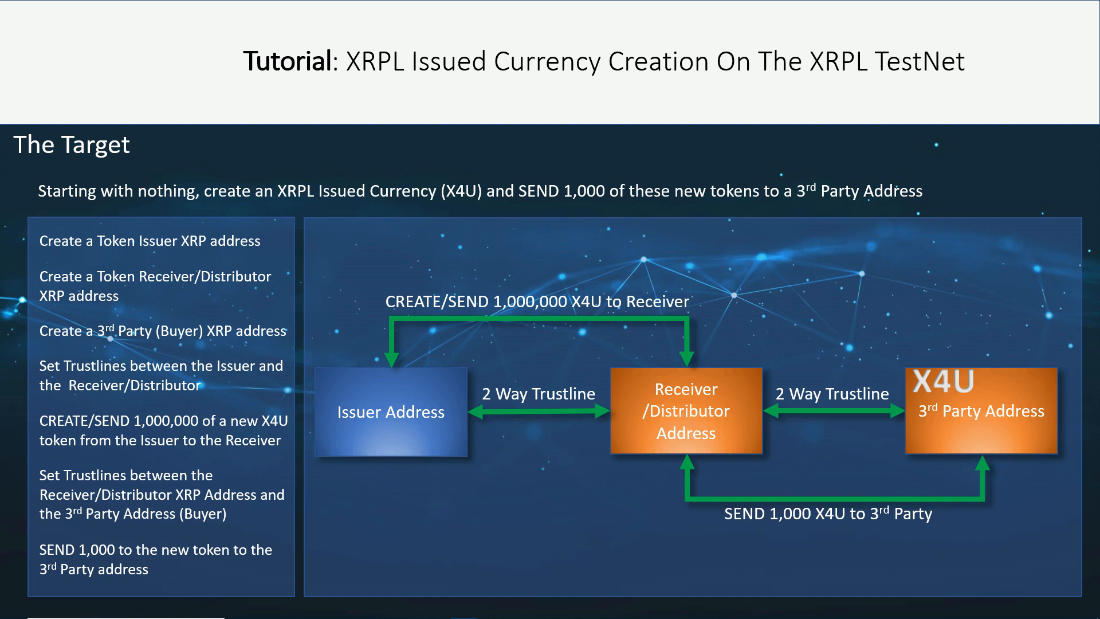
key(alt+Tab)
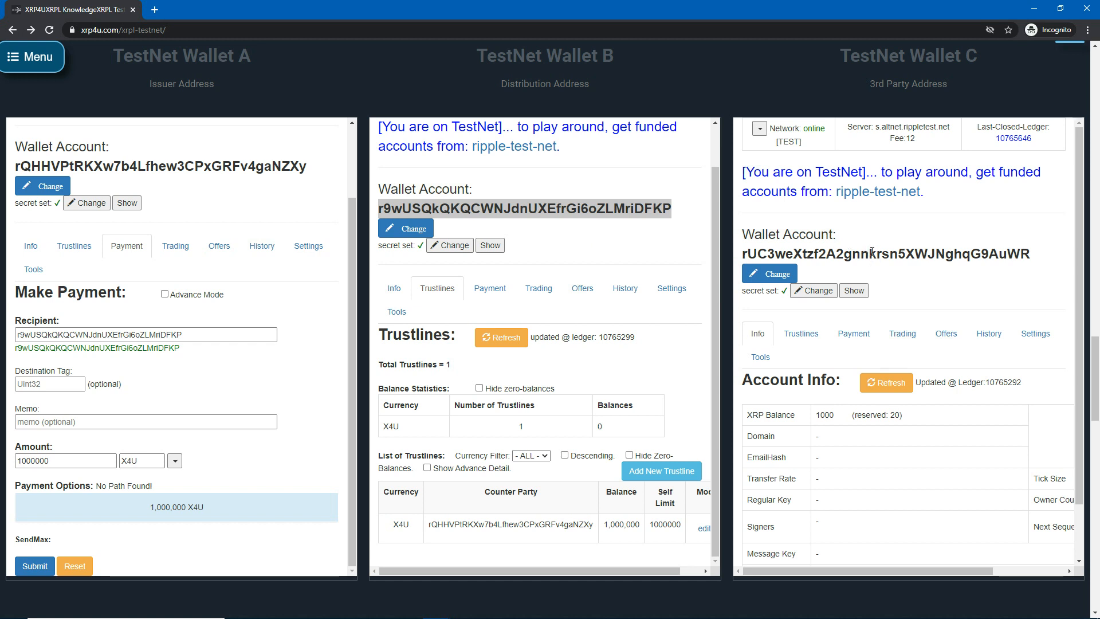
click(659, 242)
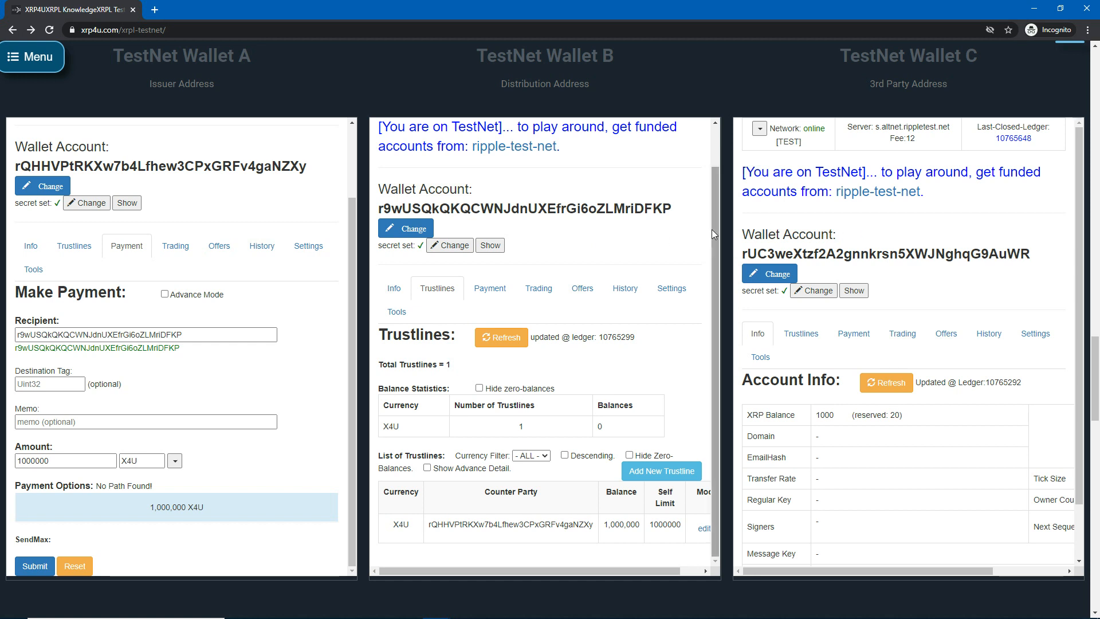
Start a new trustline in wallet B with wallet C's account address as the issuer
click(663, 476)
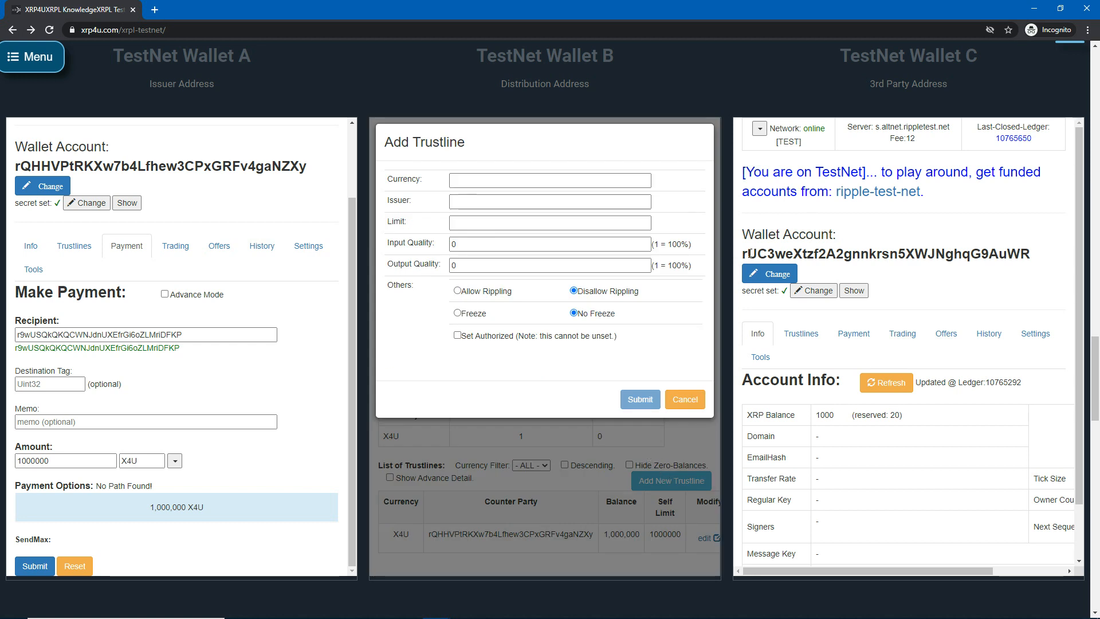
double_click(760, 253)
key(ctrl+c)
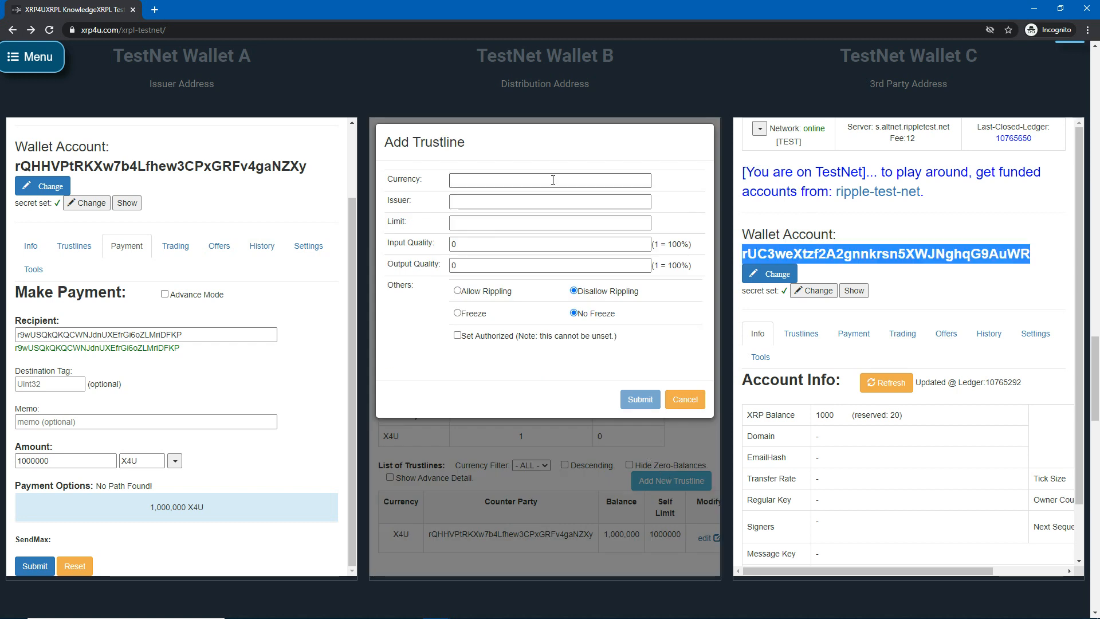
click(507, 201)
key(ctrl+v)
Set wallet B's new trustline to currency X4U with a limit of 1000 and submit it
click(493, 182)
text(X4)
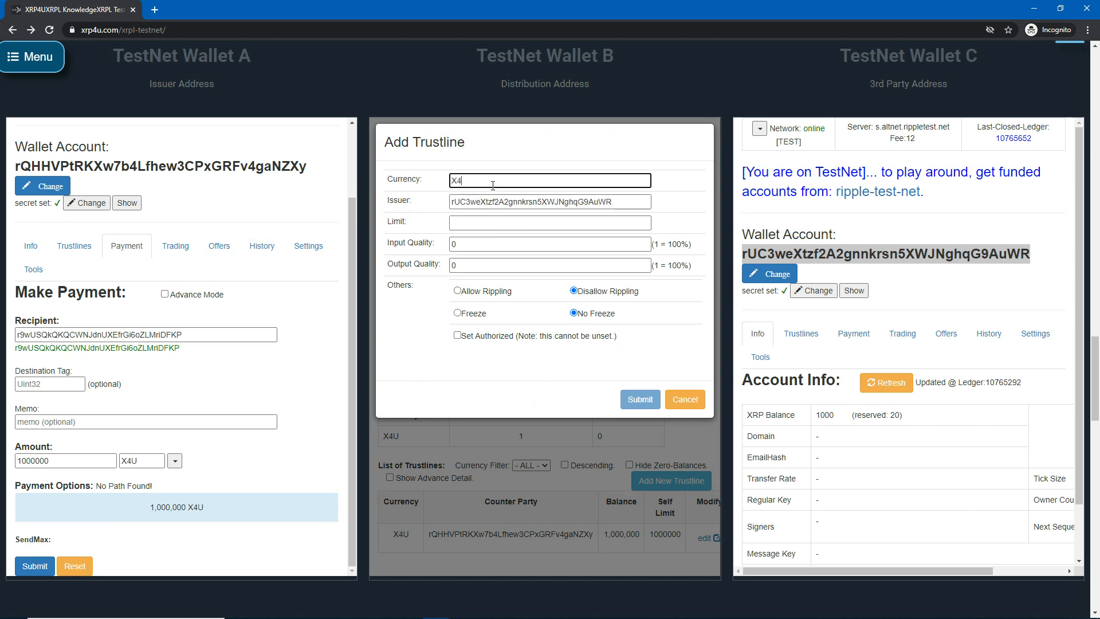
text(U)
click(501, 222)
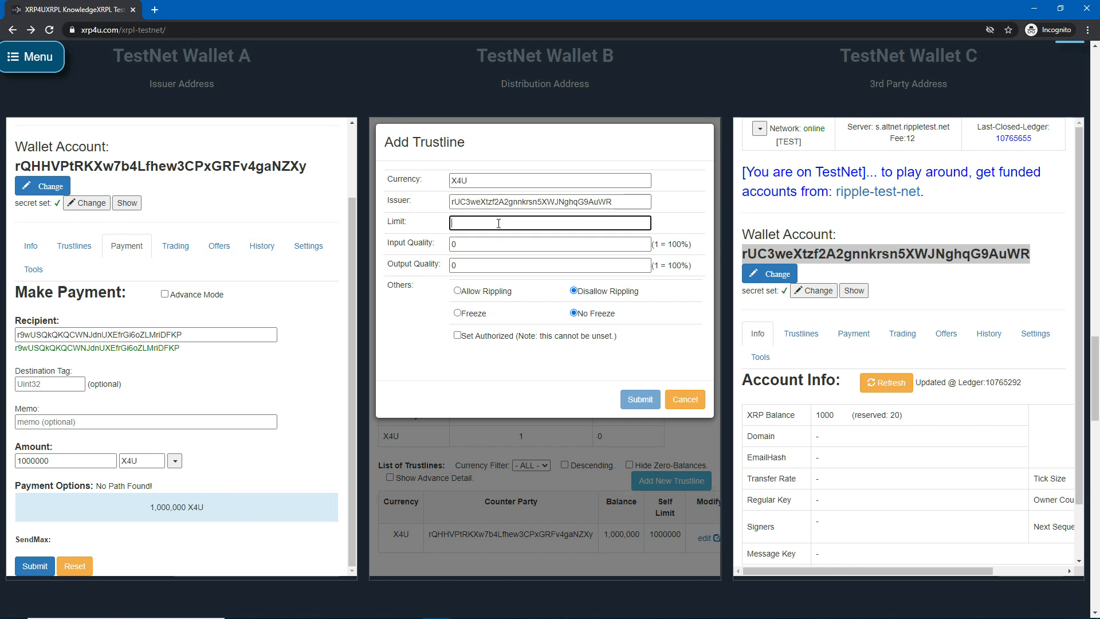
text(1000)
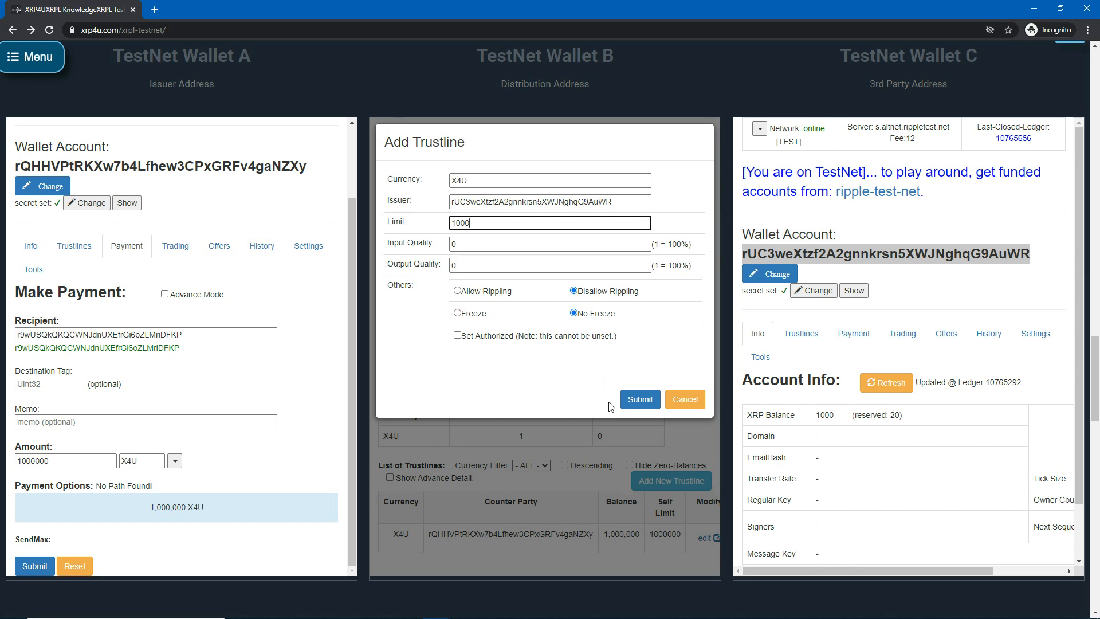
click(638, 400)
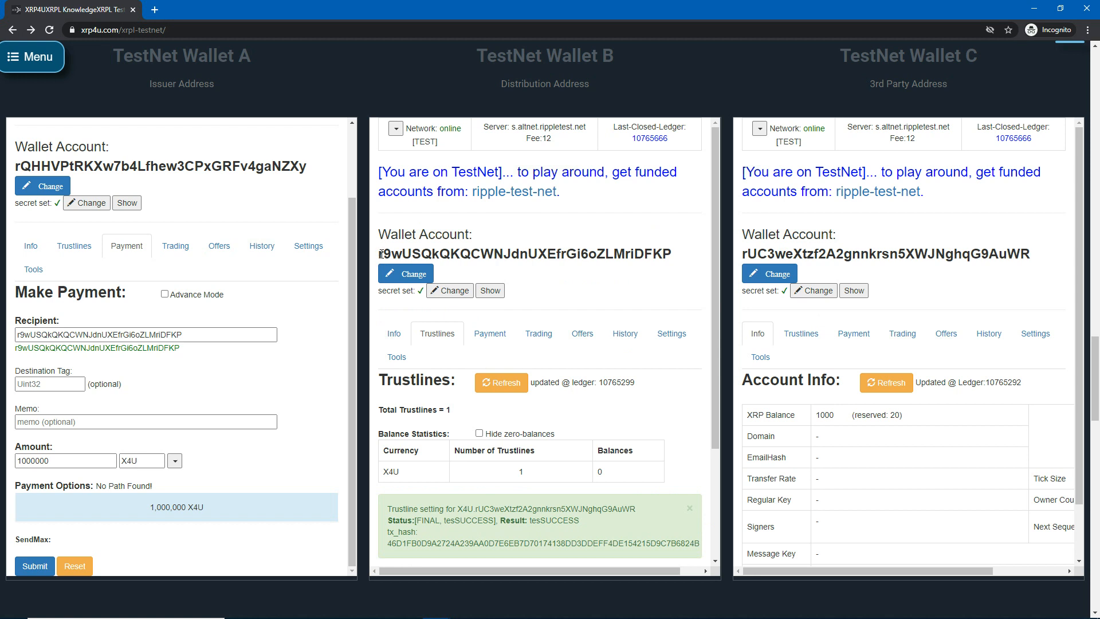
Start a new trustline in wallet C with wallet B's account address as the issuer
double_click(458, 253)
key(ctrl+c)
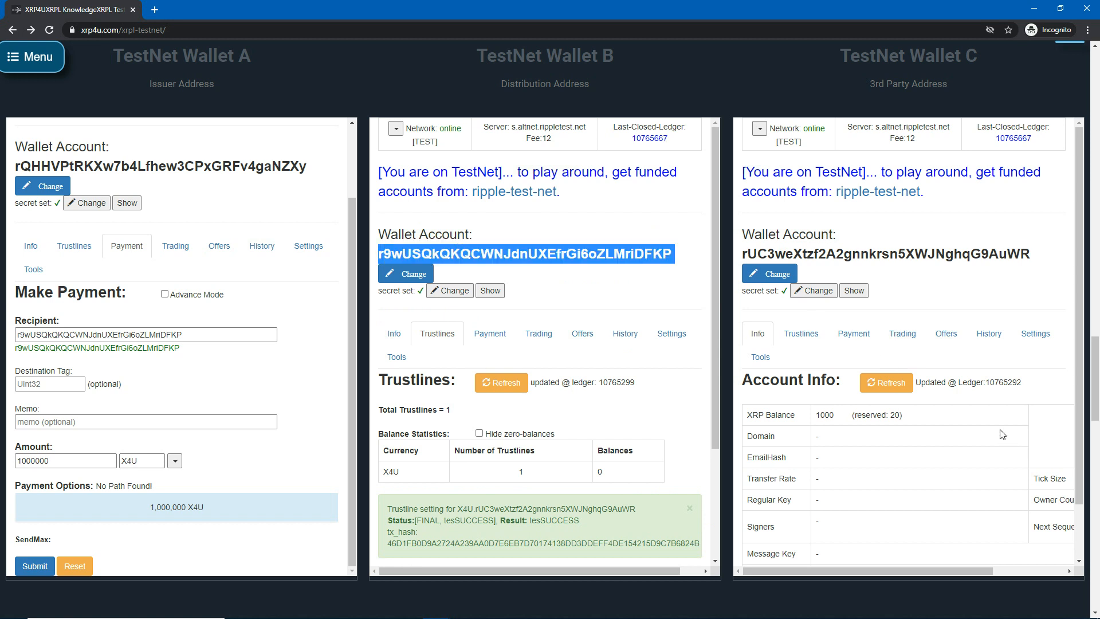
scroll(1008, 420, down, 1)
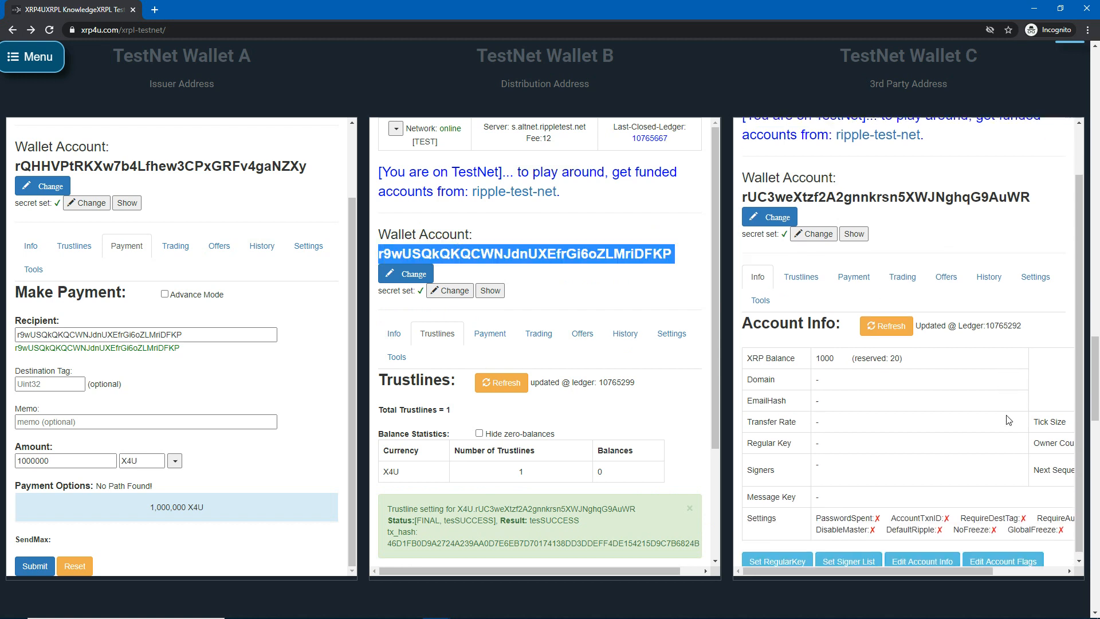
click(807, 274)
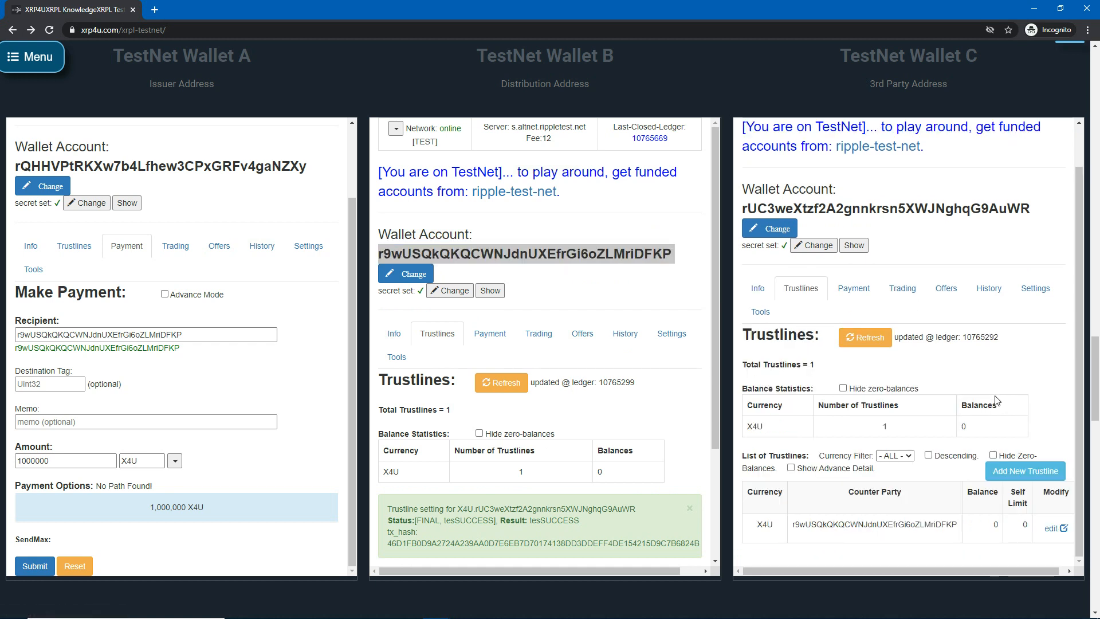
scroll(995, 404, down, 1)
click(1028, 458)
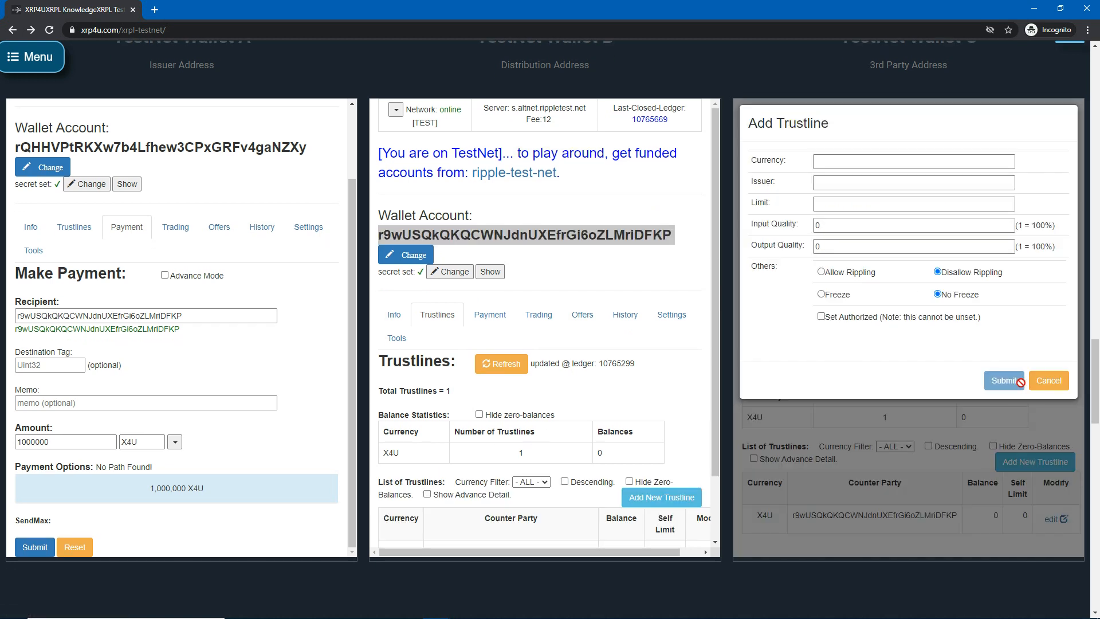
click(837, 176)
key(ctrl+v)
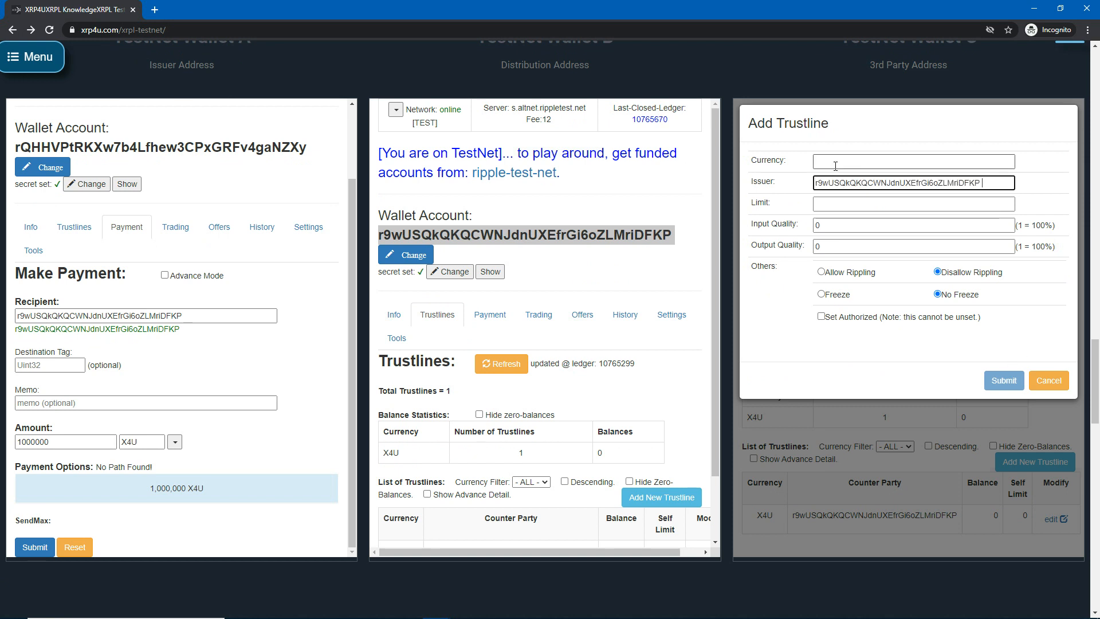
Set wallet C's new trustline to currency X4U with a limit of 1000 and submit it
click(835, 165)
text(X4U)
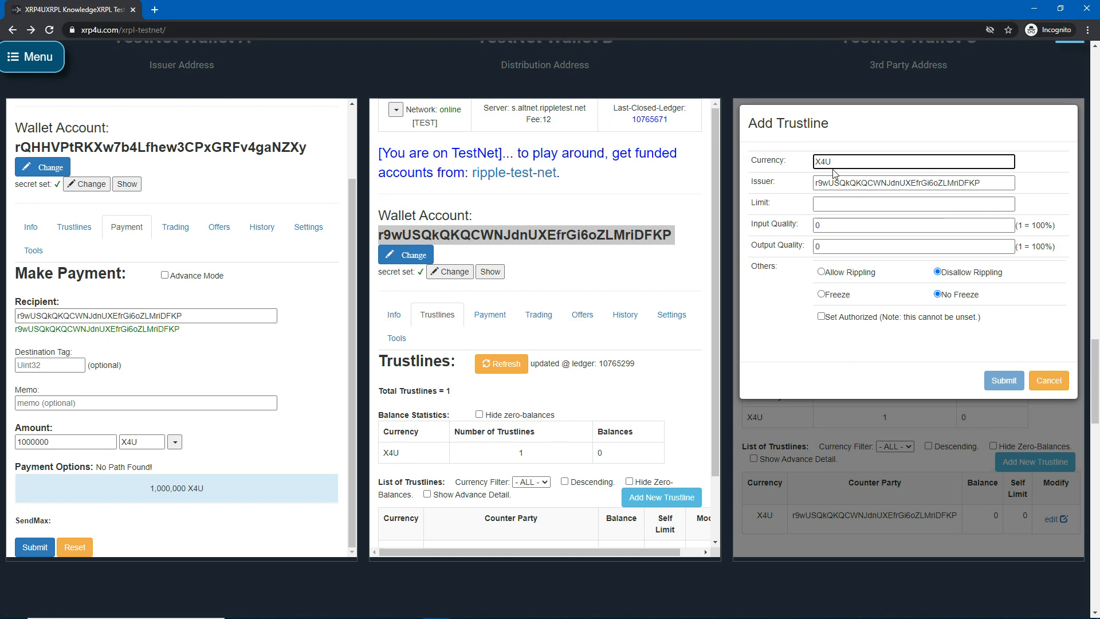
click(879, 201)
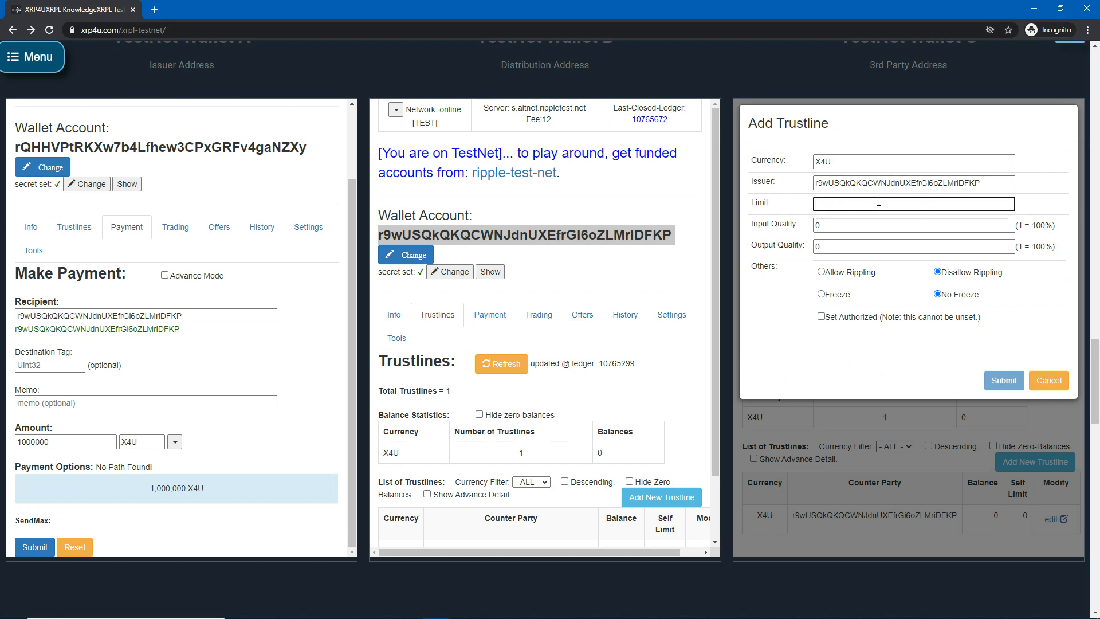
text(1000)
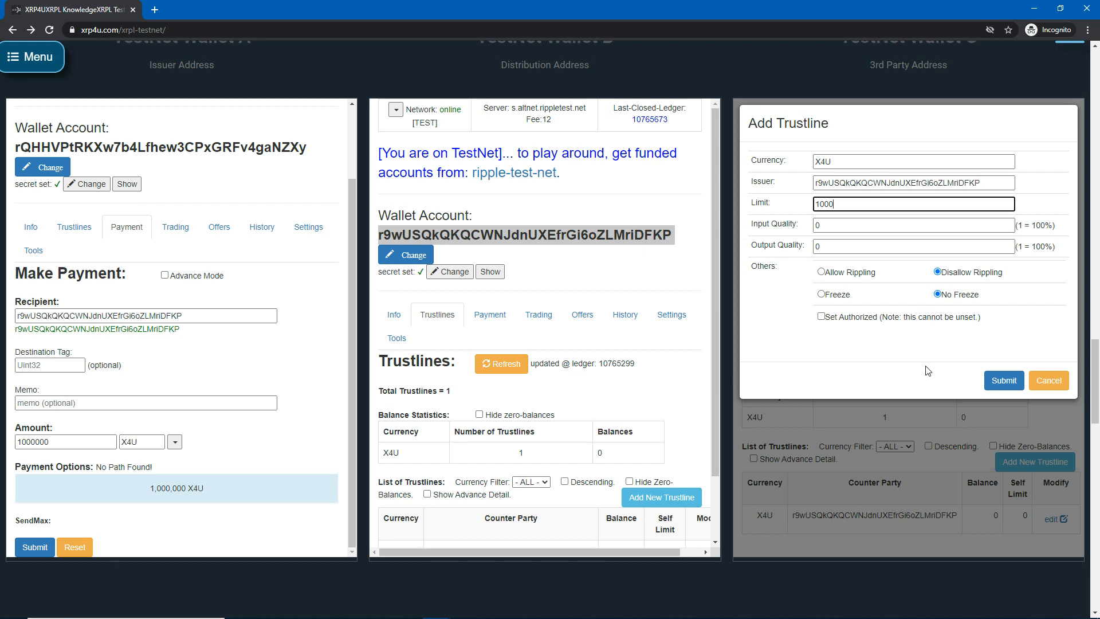
click(999, 382)
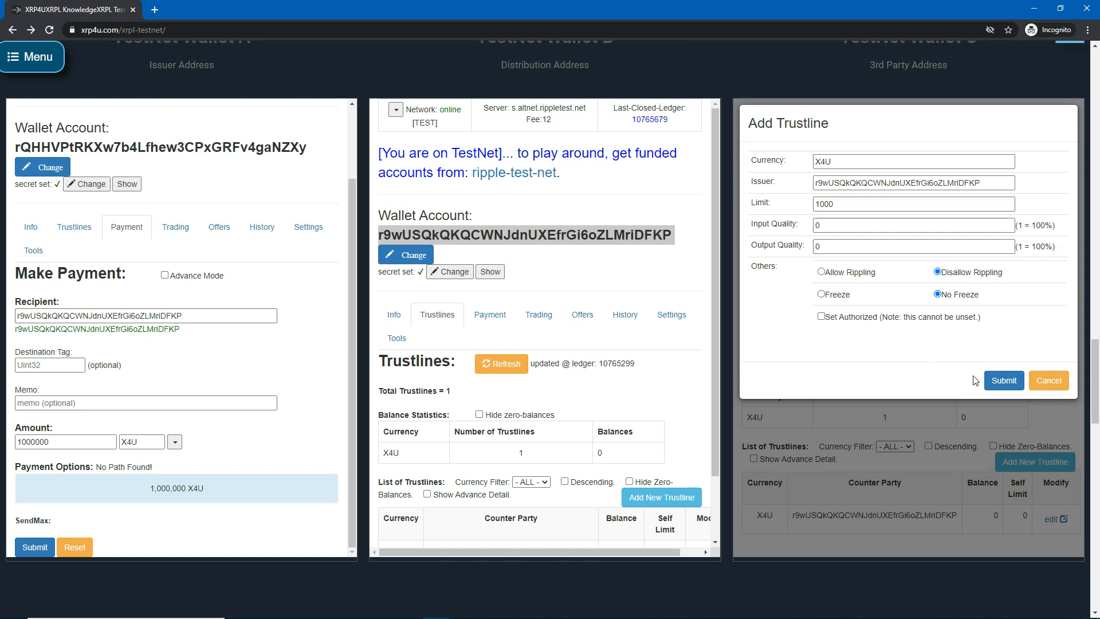
click(997, 383)
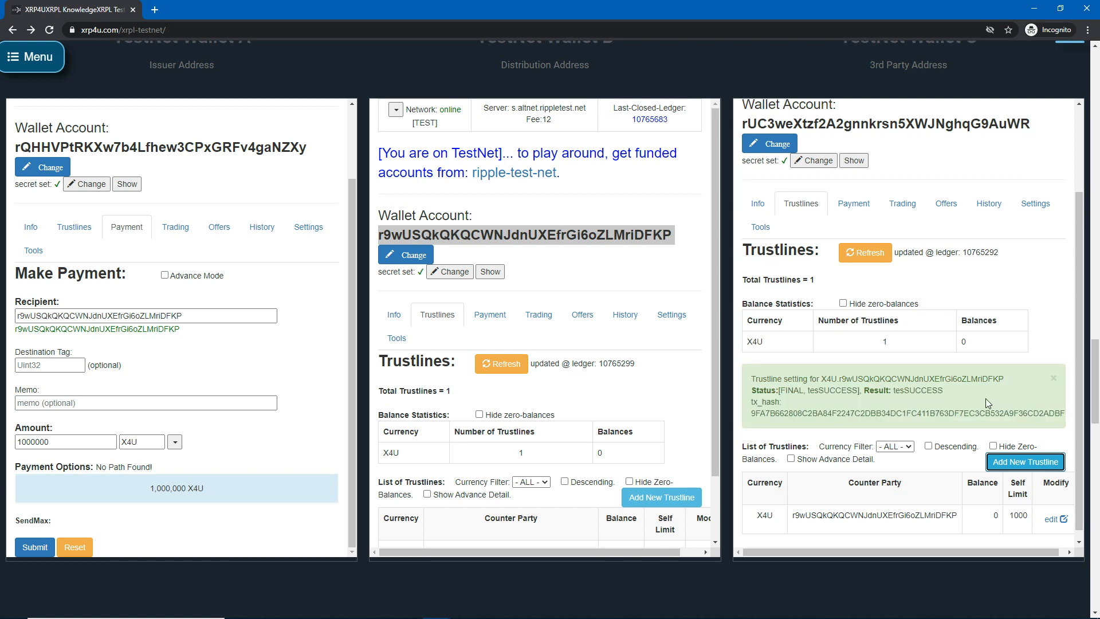
Start a payment from wallet B with wallet C's account address as the recipient
scroll(1074, 278, up, 2)
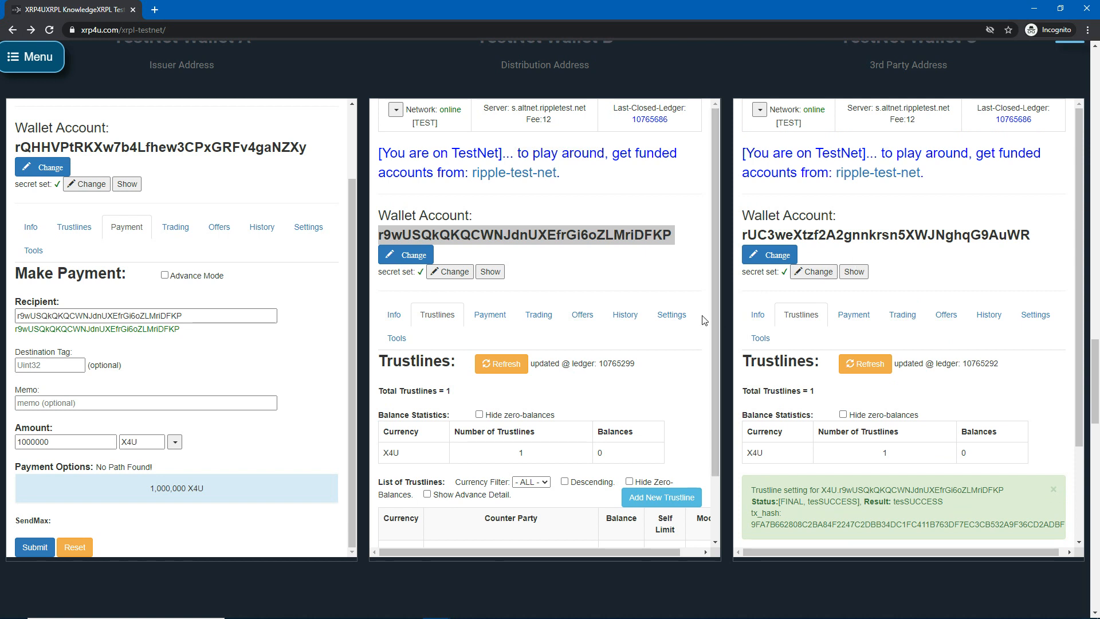
double_click(813, 231)
key(ctrl+c)
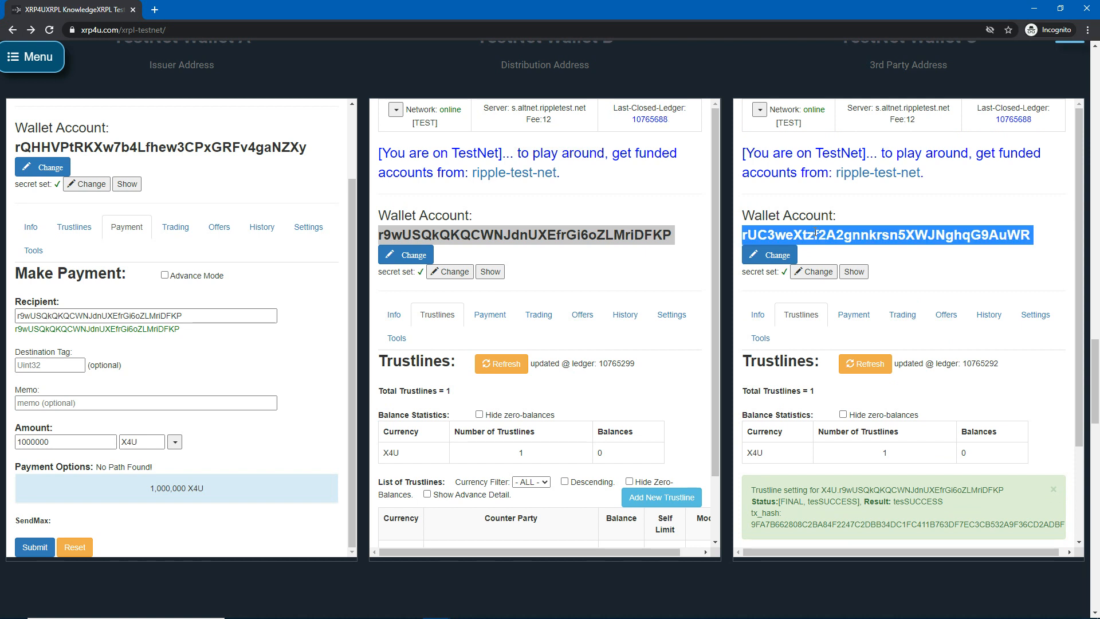
click(496, 317)
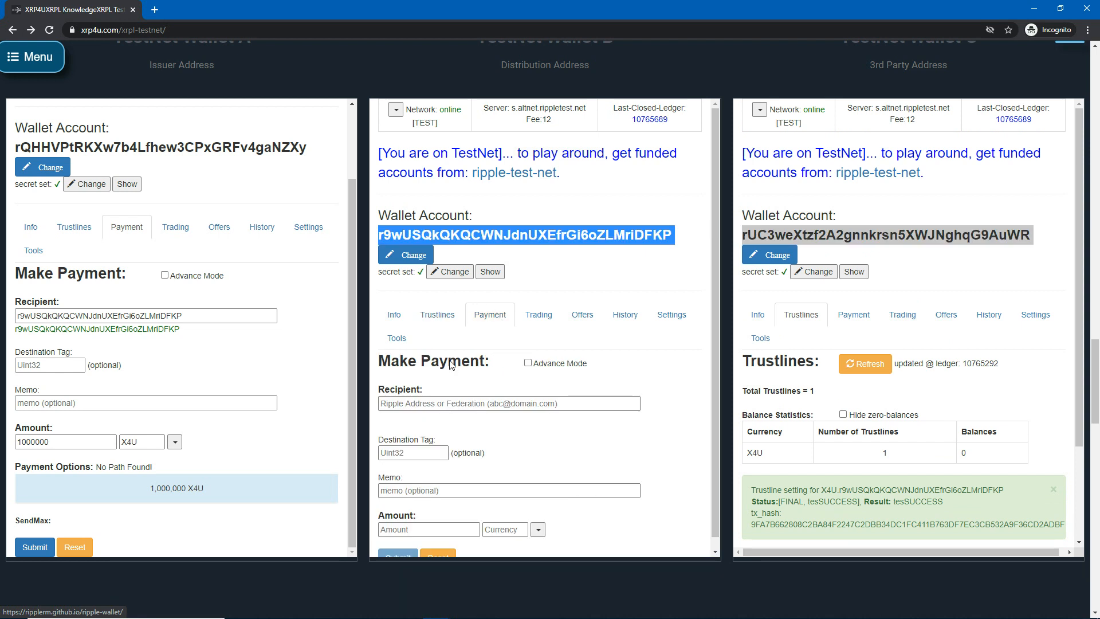
click(460, 403)
key(ctrl+v)
scroll(455, 459, down, 1)
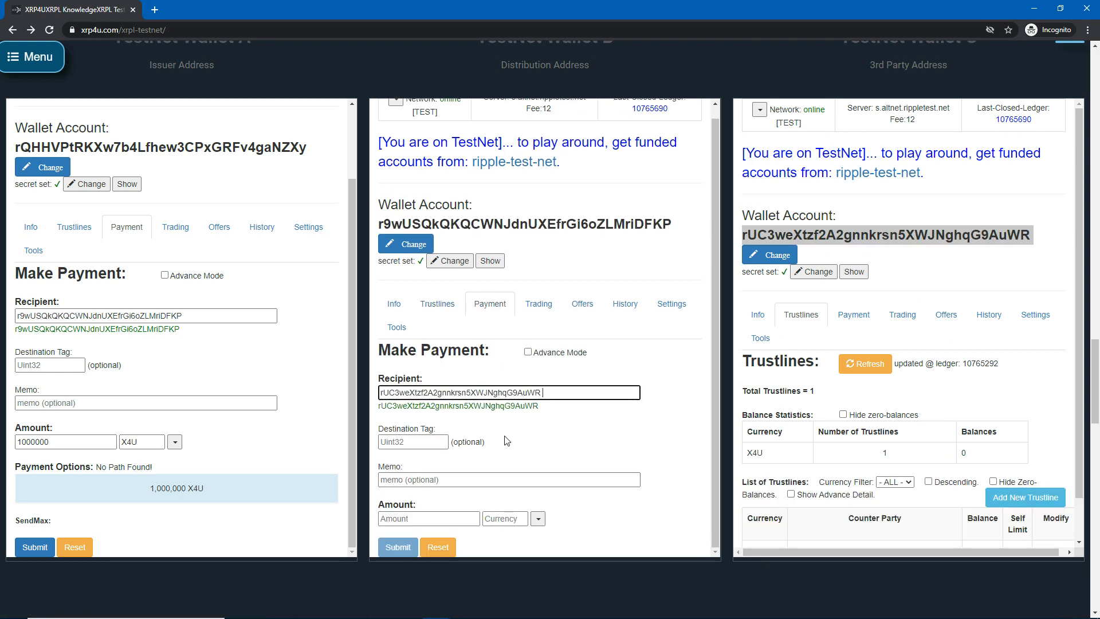
Set the payment amount to 1000 in currency X4U and submit the payment from wallet B
click(450, 518)
text(1000)
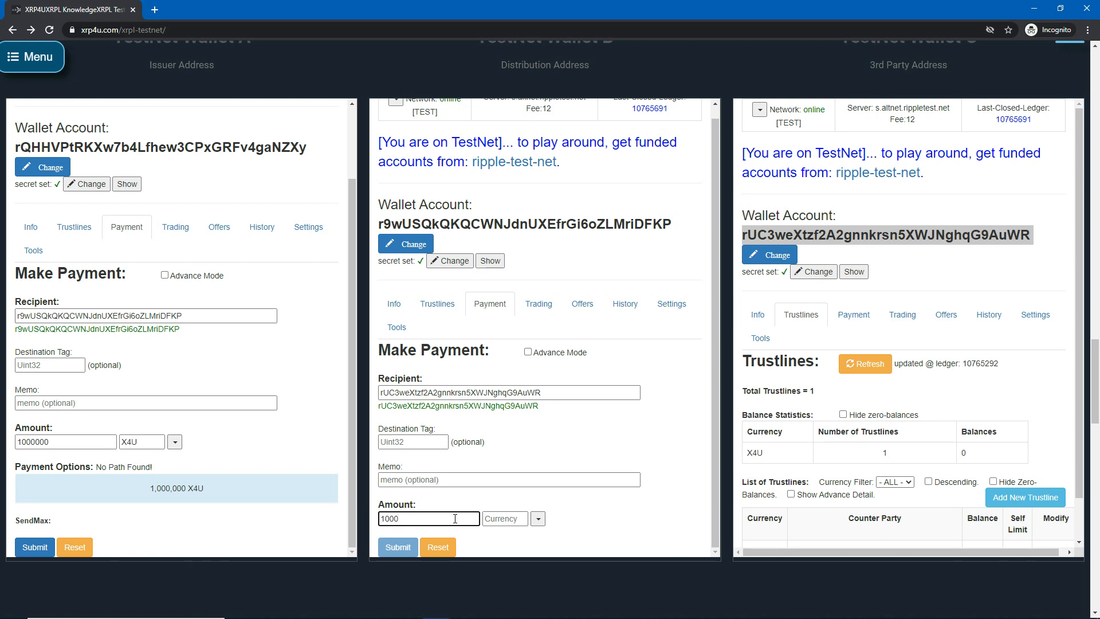
click(538, 518)
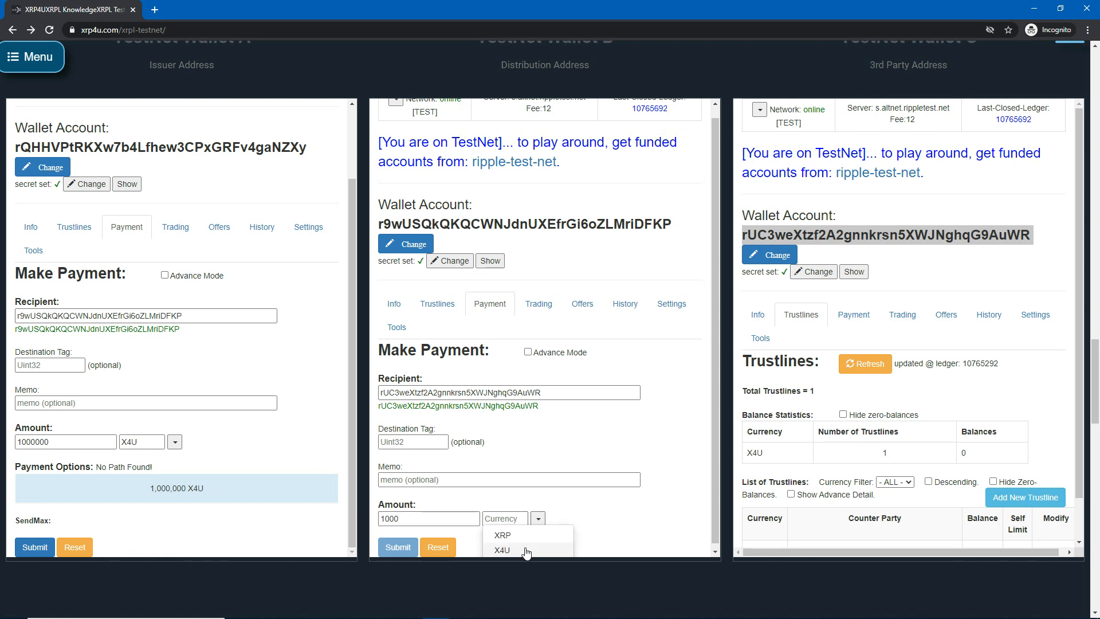
click(504, 550)
scroll(555, 495, down, 2)
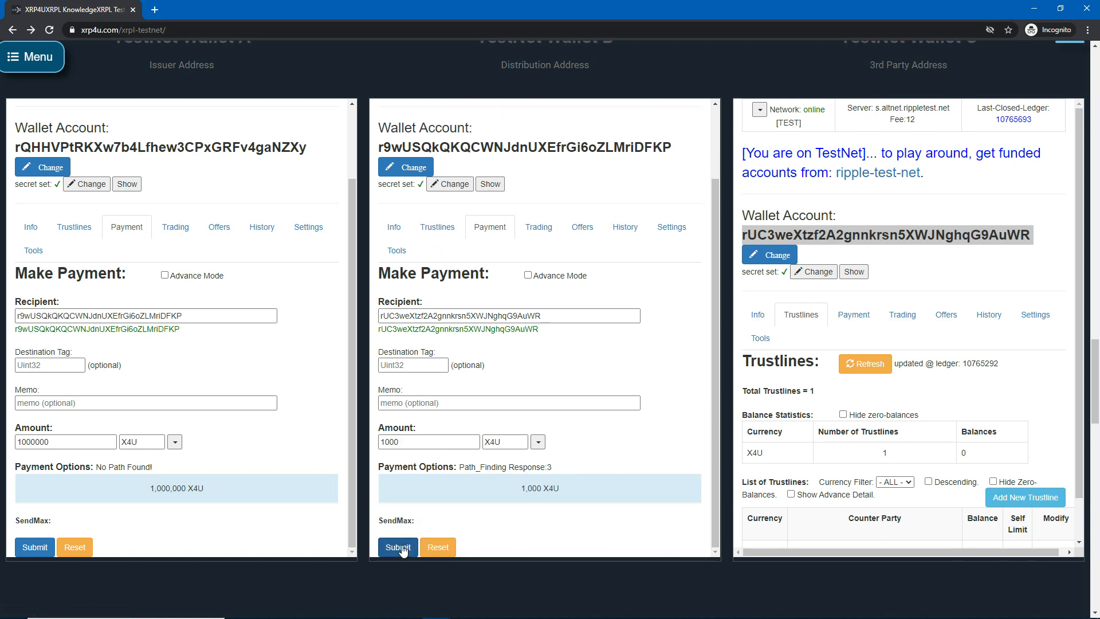
click(401, 548)
scroll(538, 516, down, 1)
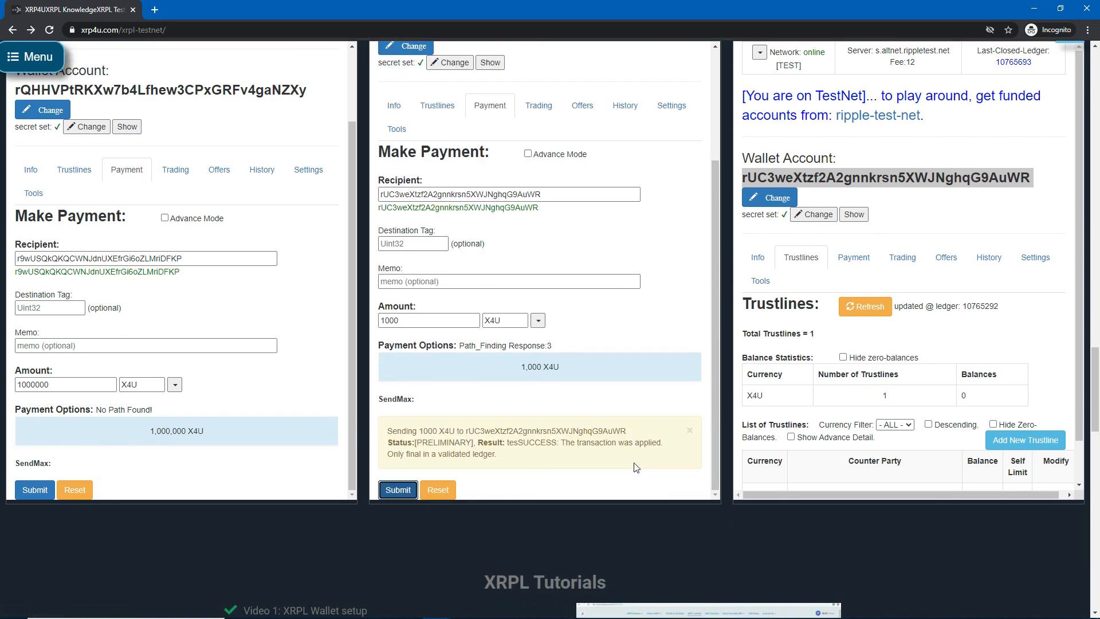
Check wallet C's X4U trustline and display the account info of the three wallets side by side
scroll(915, 429, down, 1)
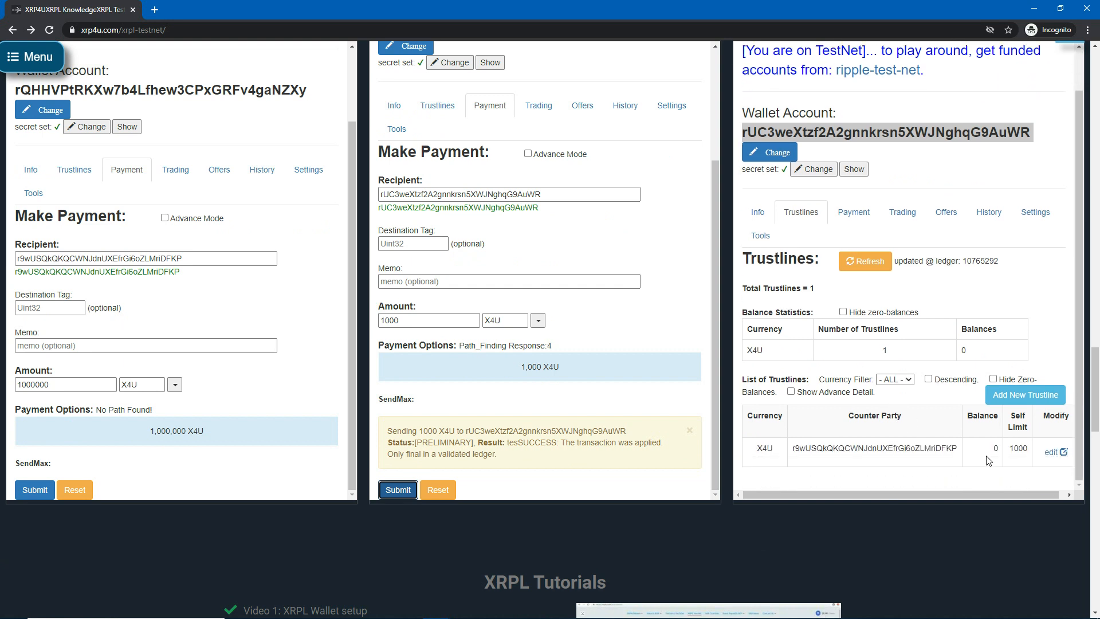
scroll(1029, 561, up, 1)
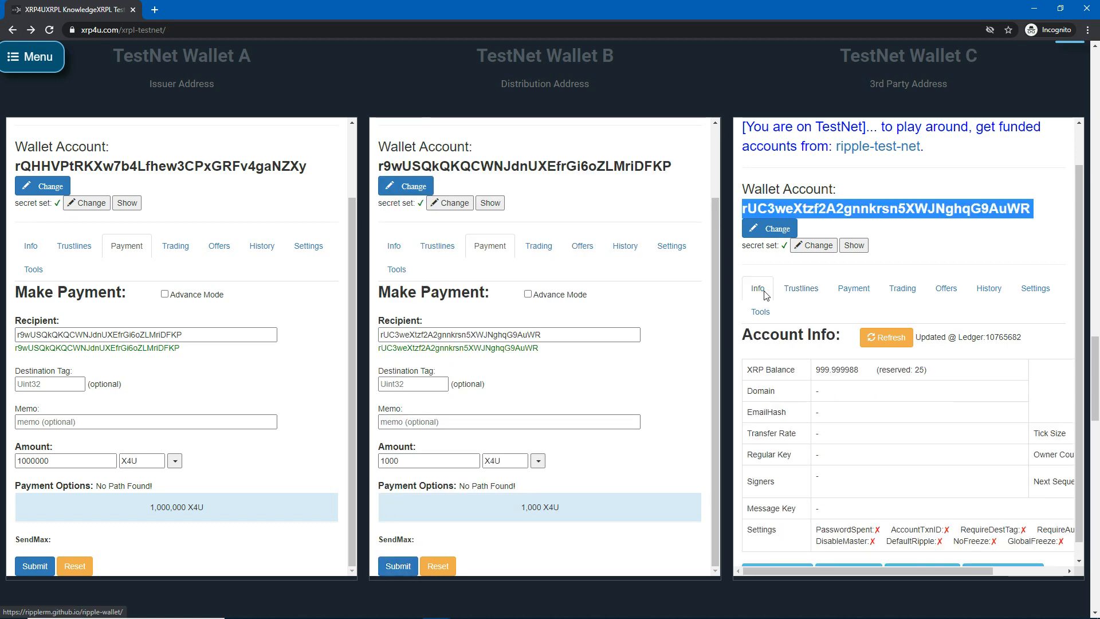
click(394, 250)
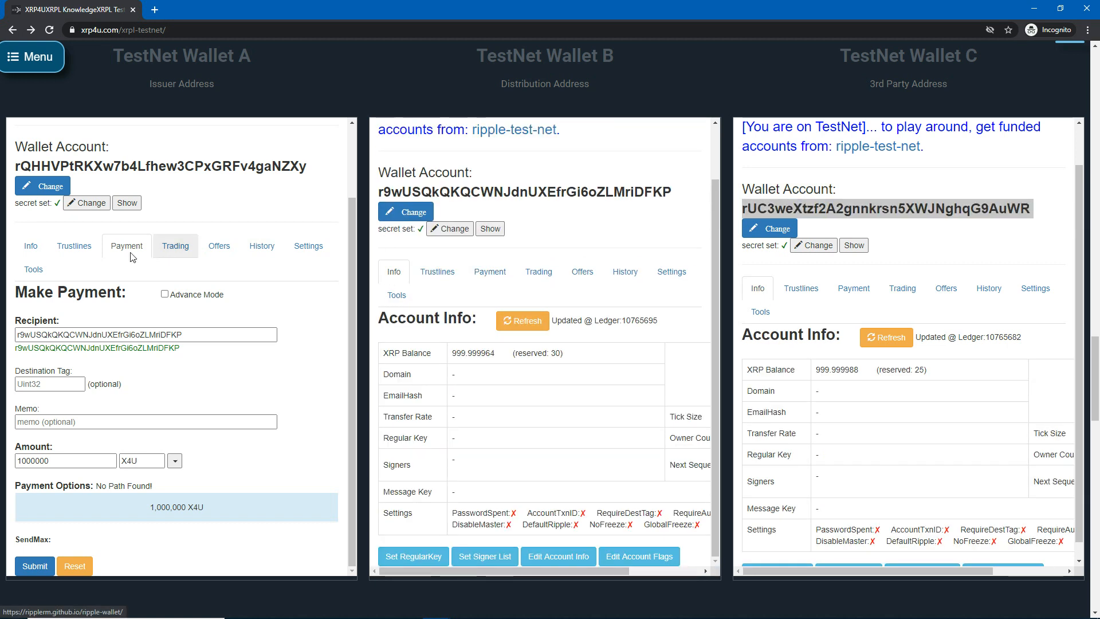
click(25, 249)
scroll(172, 286, up, 1)
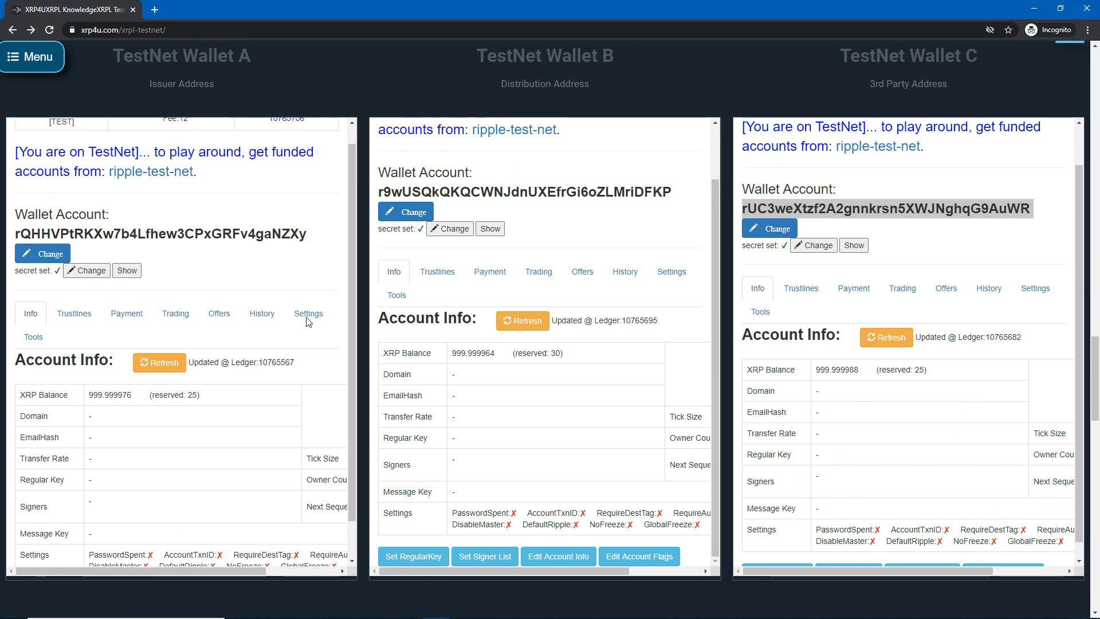
scroll(599, 373, up, 1)
scroll(823, 406, up, 1)
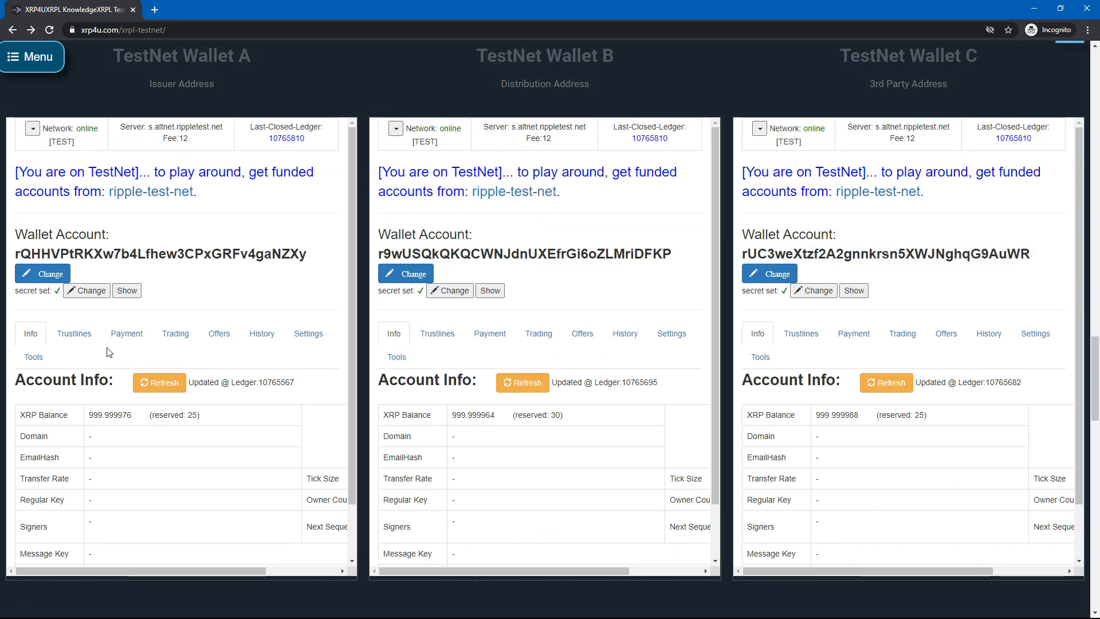
Display the trustlines of wallets A, B and C to compare their X4U balances
click(82, 336)
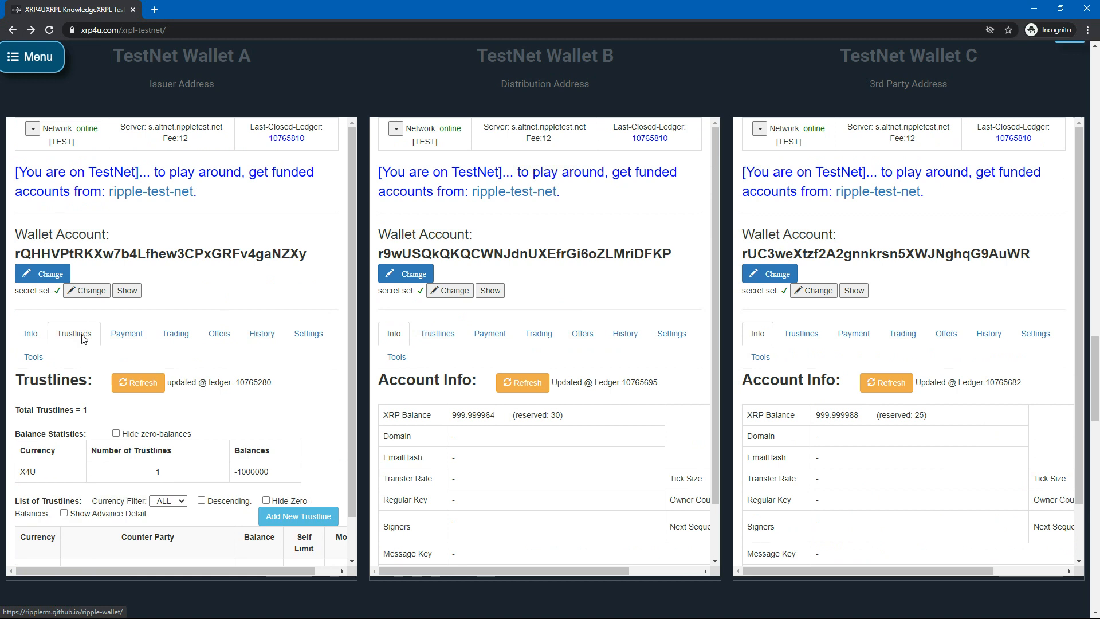
click(437, 334)
click(803, 343)
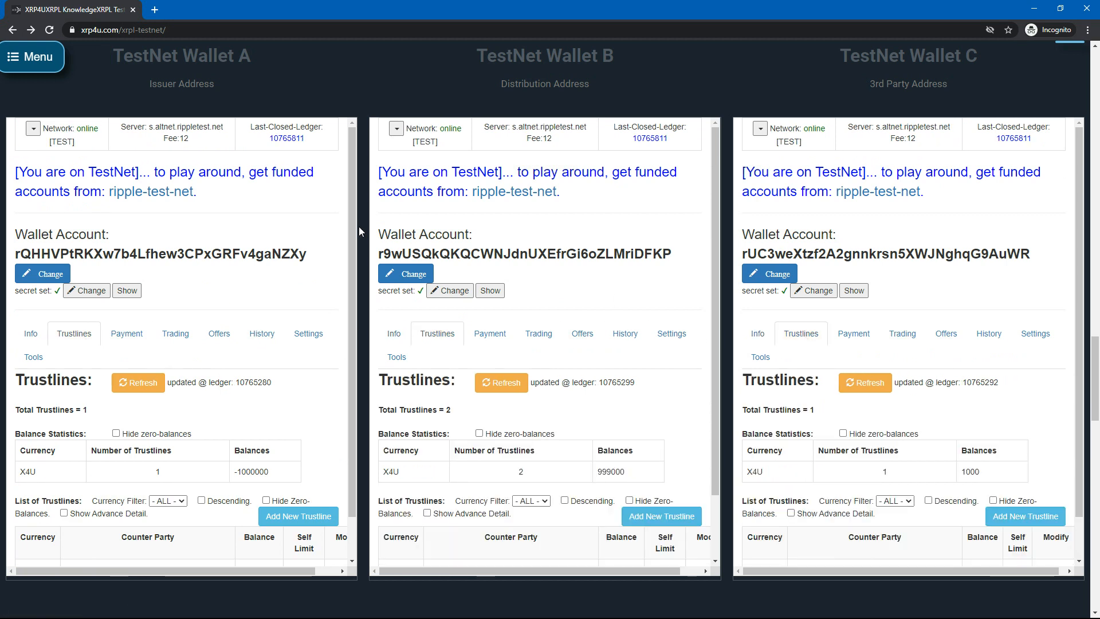
scroll(353, 224, down, 1)
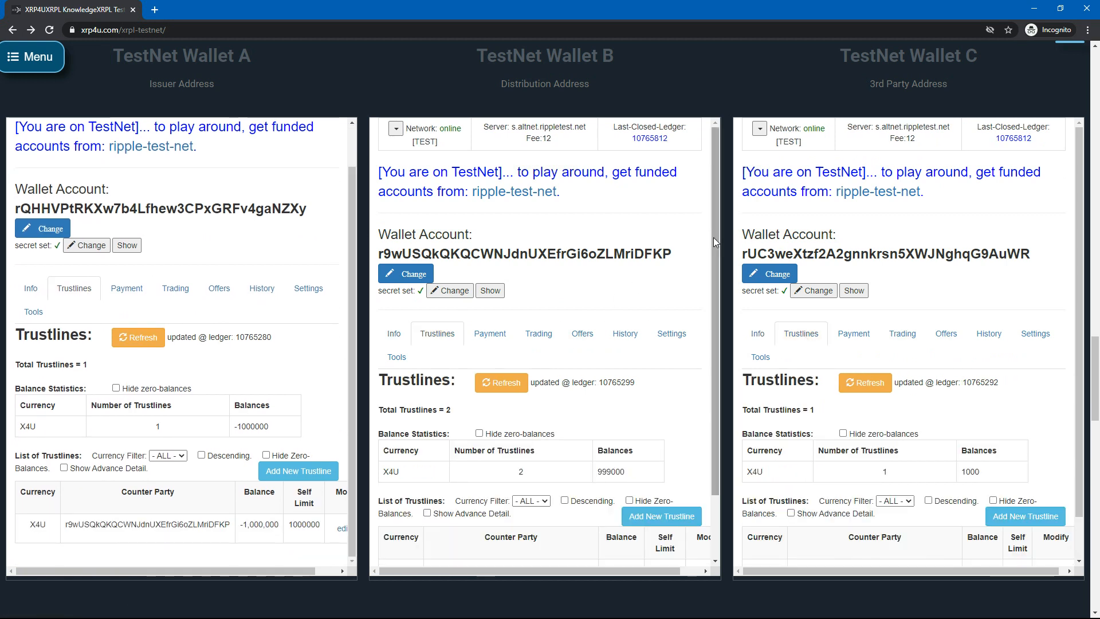
Inspect the trustline lists of wallets B and C, and display the account info of wallets A, B and C
scroll(545, 345, down, 2)
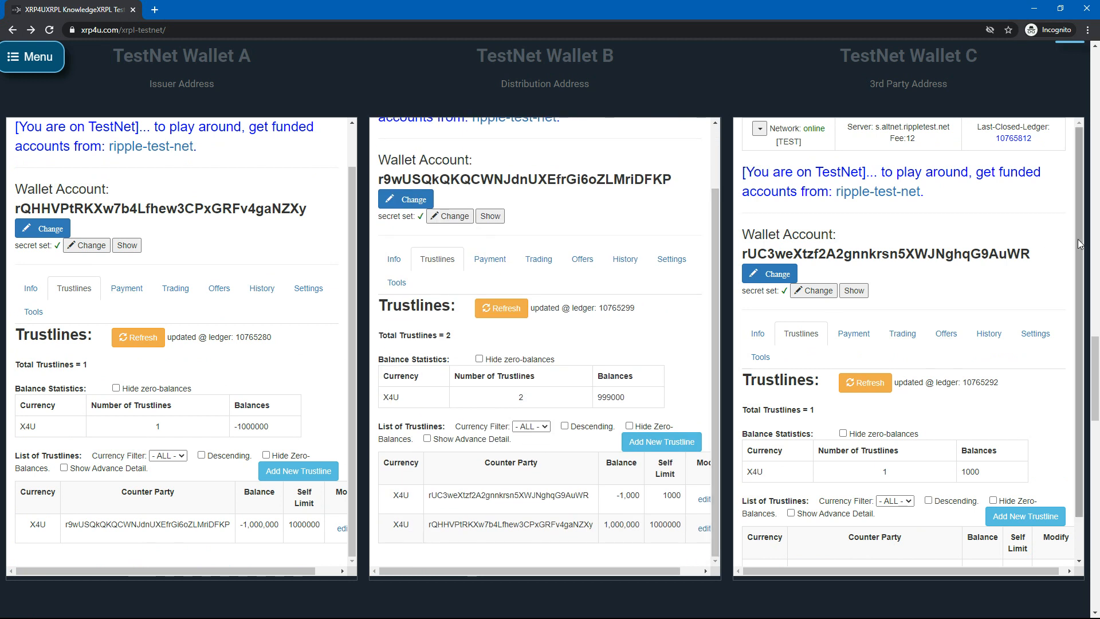
scroll(745, 355, down, 1)
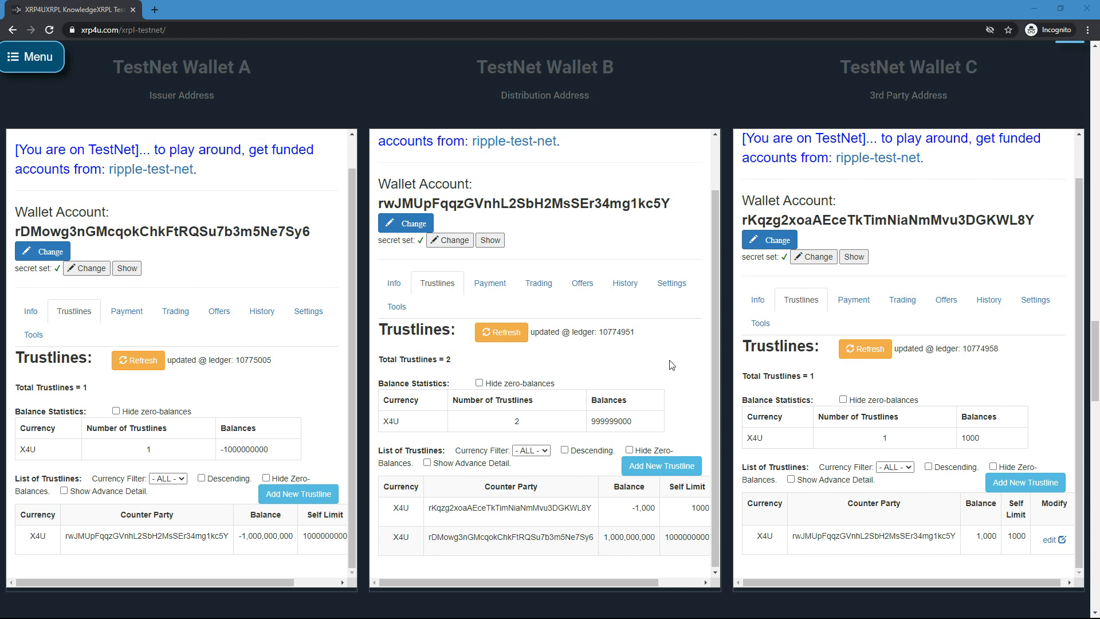
click(30, 311)
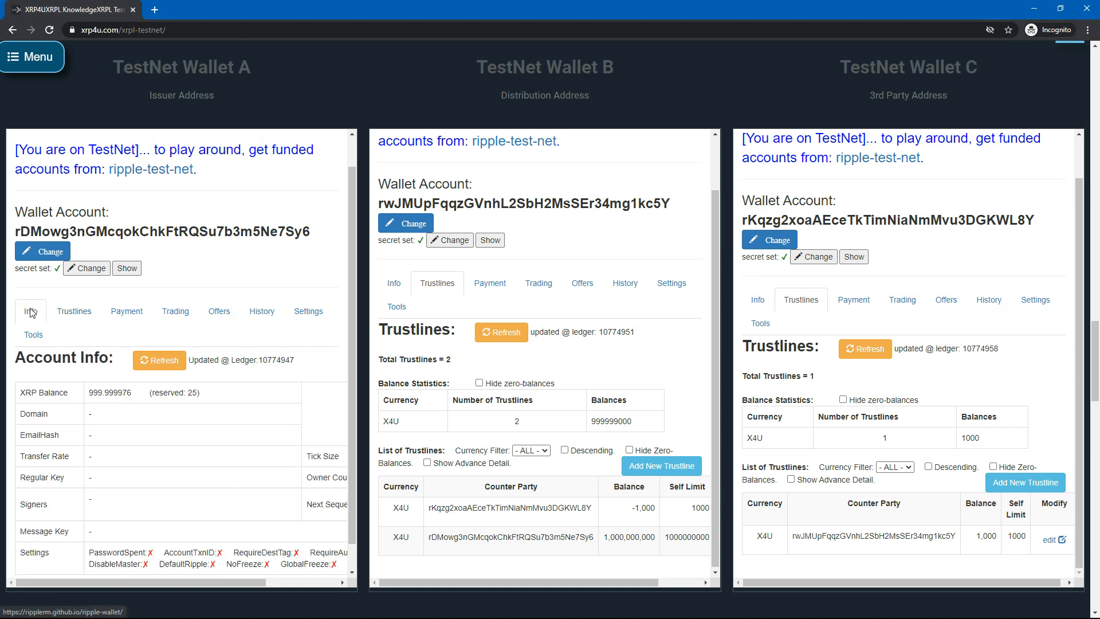
click(394, 283)
click(757, 300)
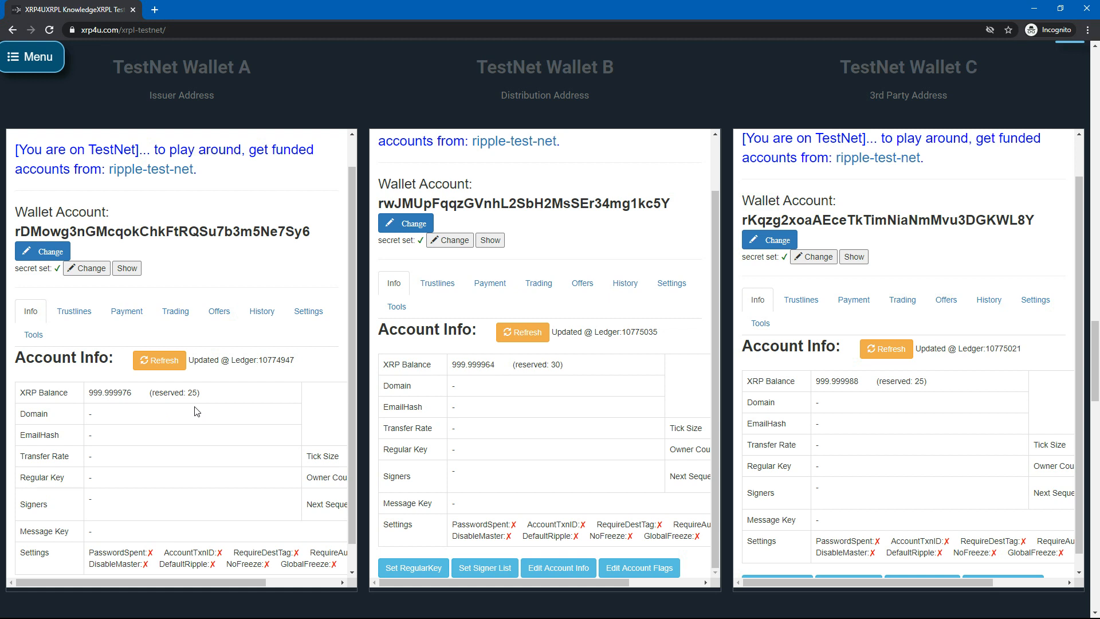
Check the X4U trustlines of wallets A, B and C one at a time, returning each wallet to its account info
click(80, 307)
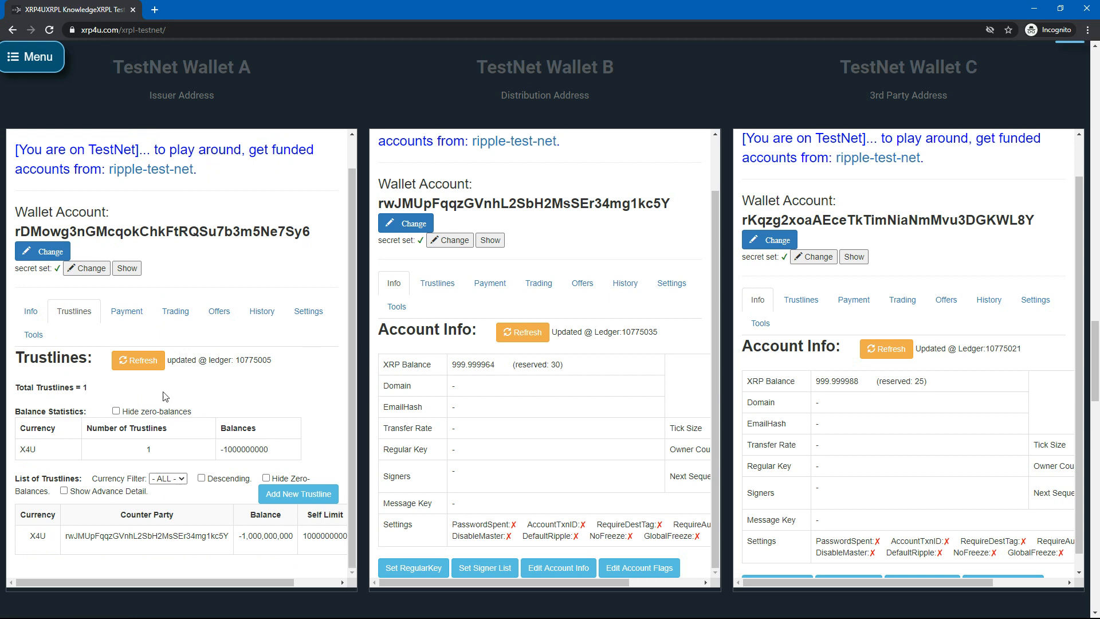
click(31, 312)
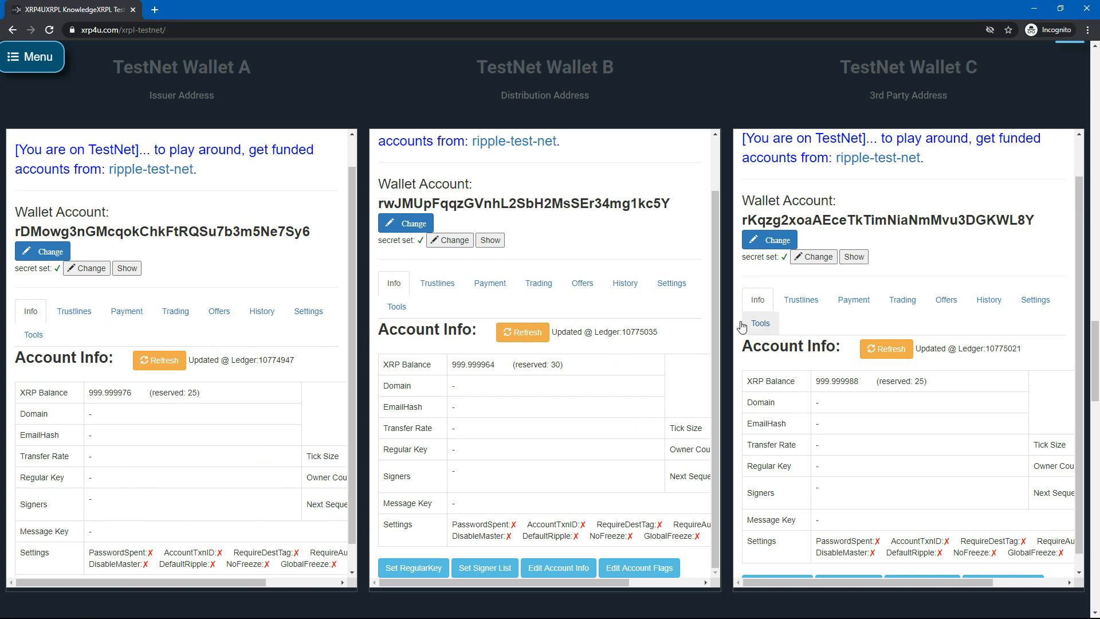
click(437, 283)
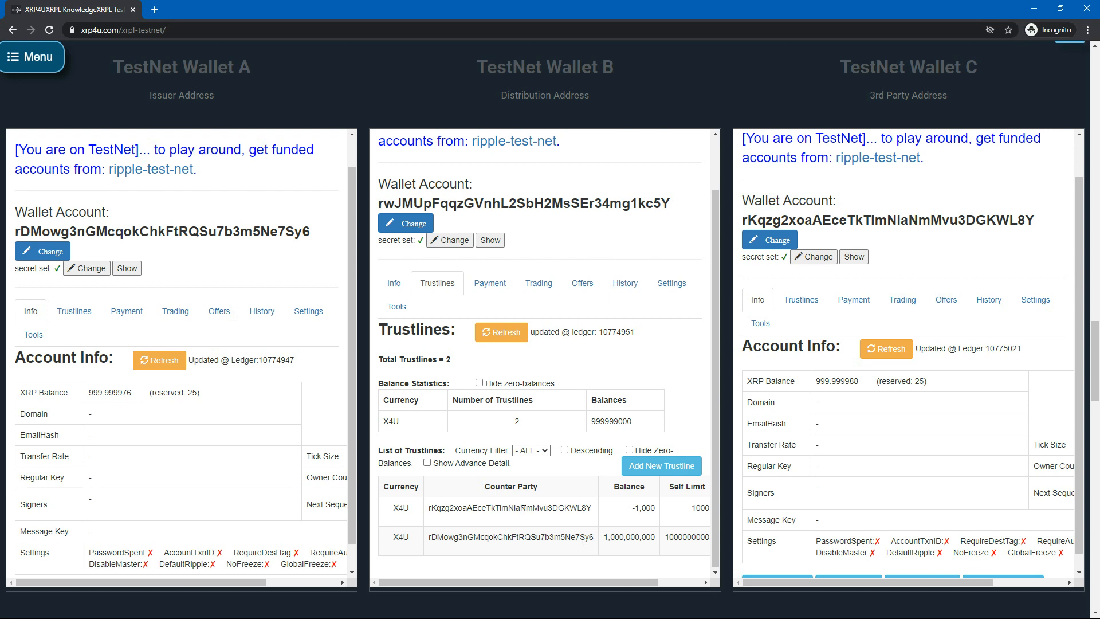
click(395, 285)
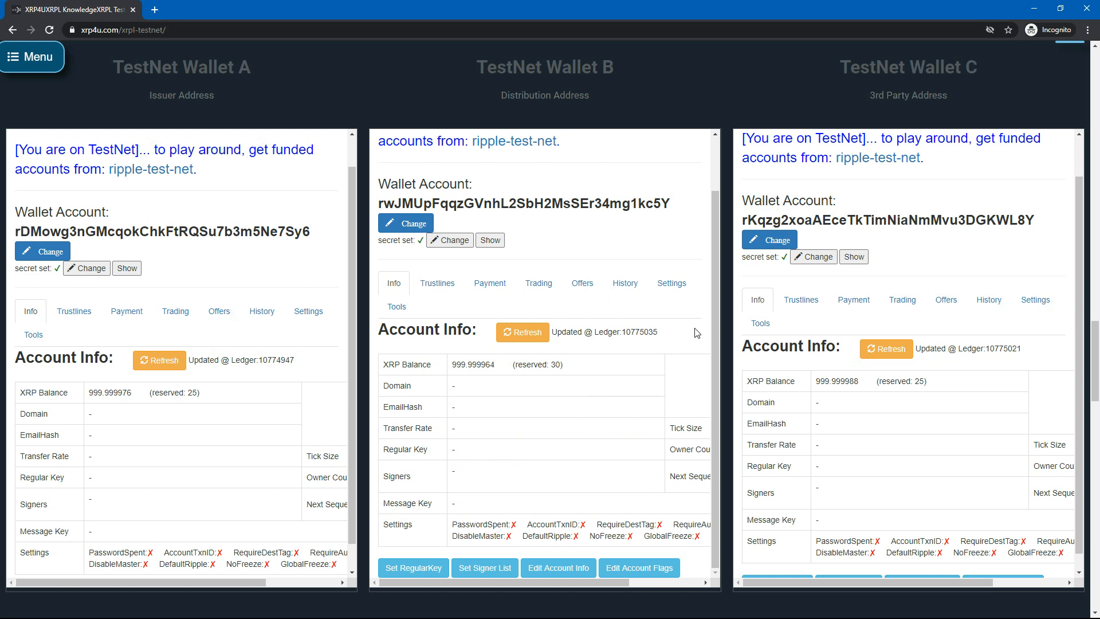
click(800, 300)
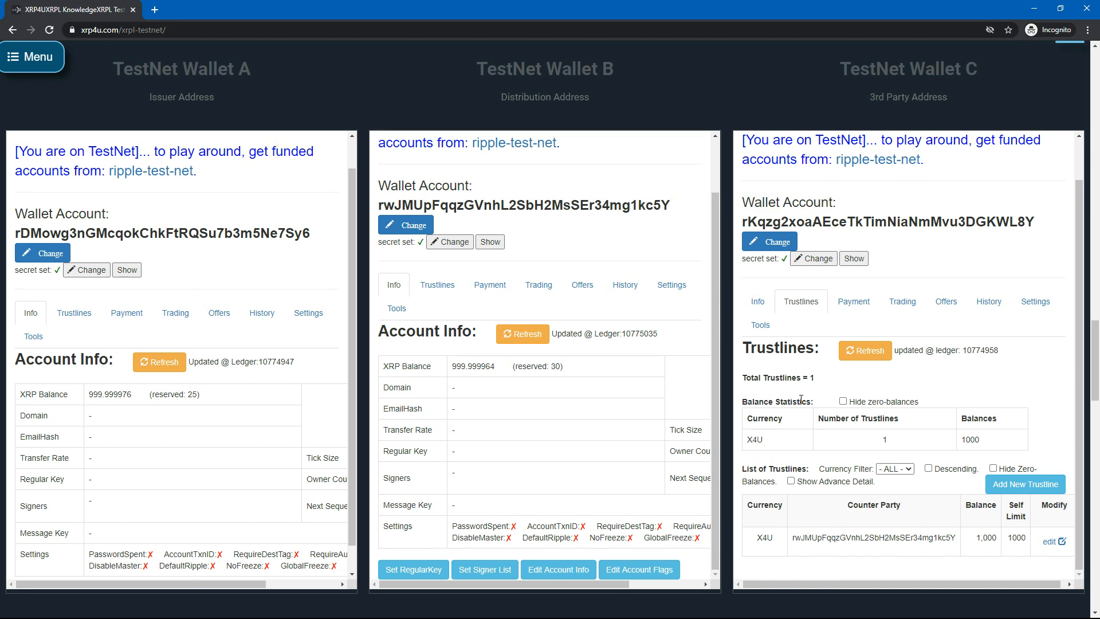
click(765, 303)
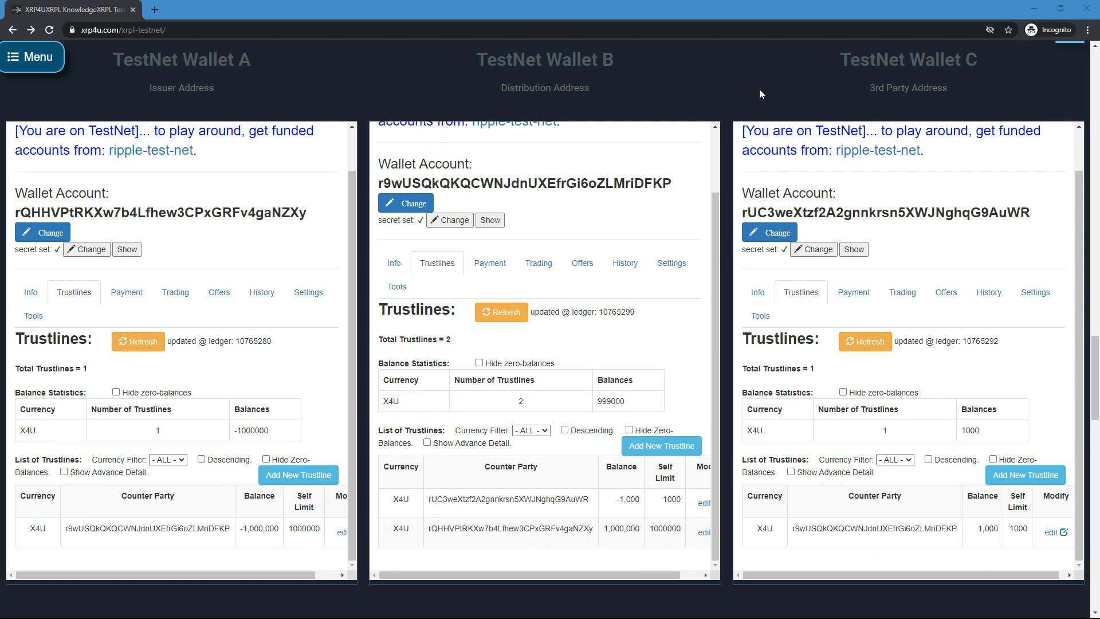
Open the site's donations page from the end of the TestNet page and view the PayID and XRPTipBot & XUMM options
drag(1092, 349, 1091, 493)
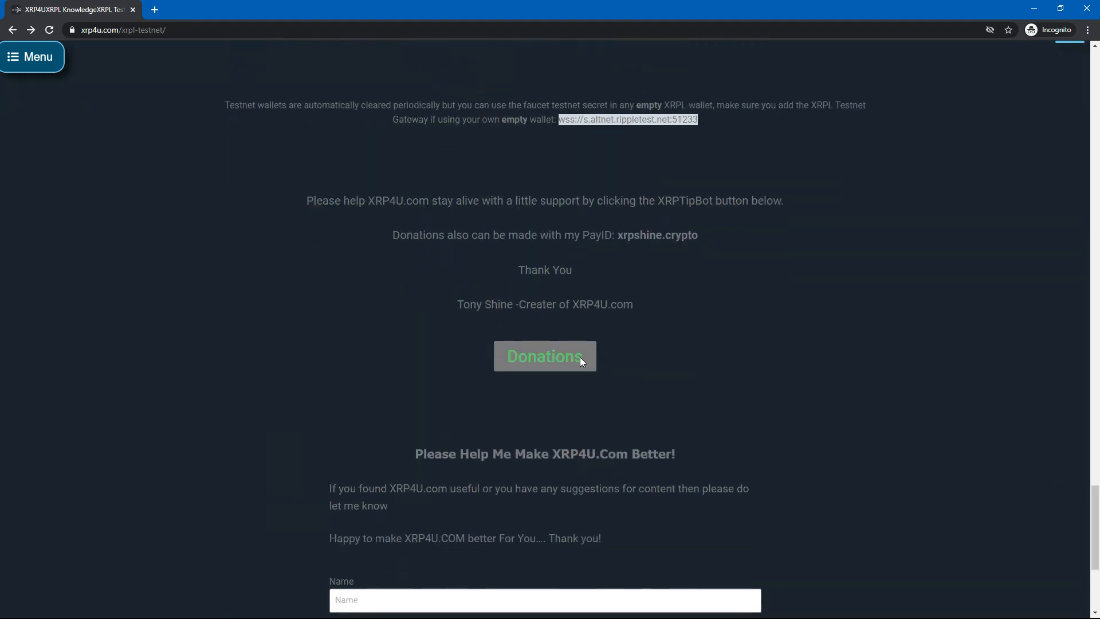
click(551, 363)
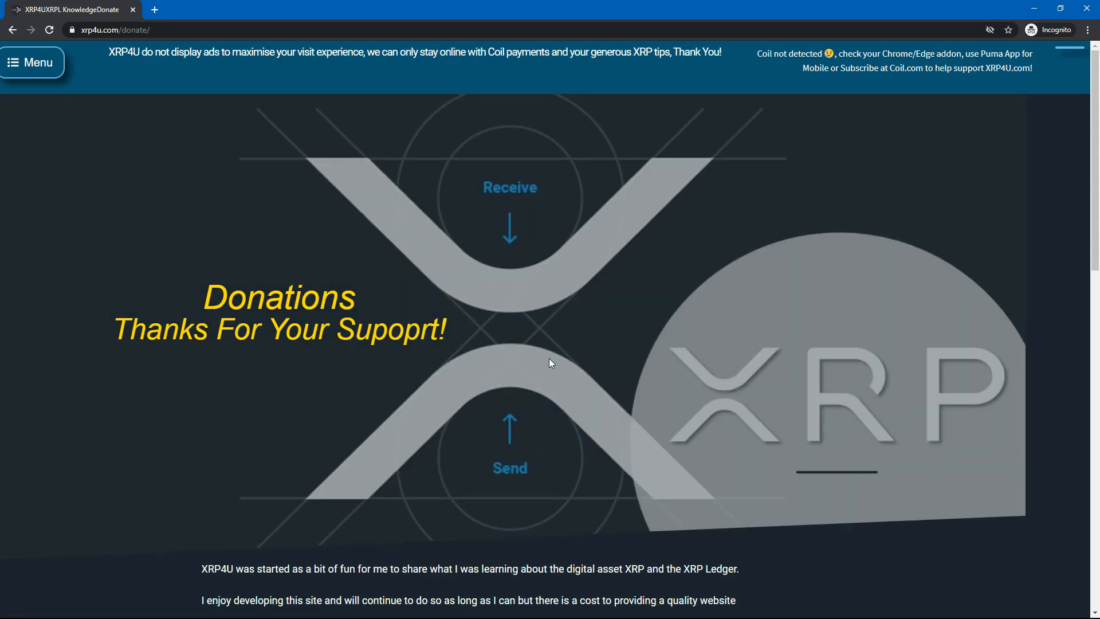
scroll(698, 423, down, 8)
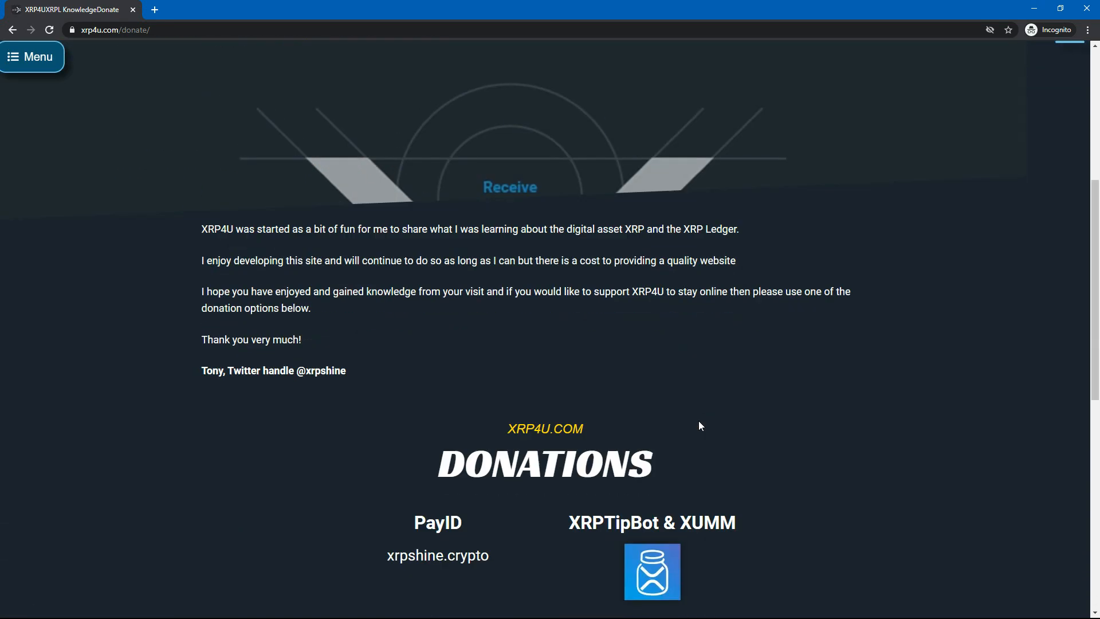
scroll(699, 425, down, 1)
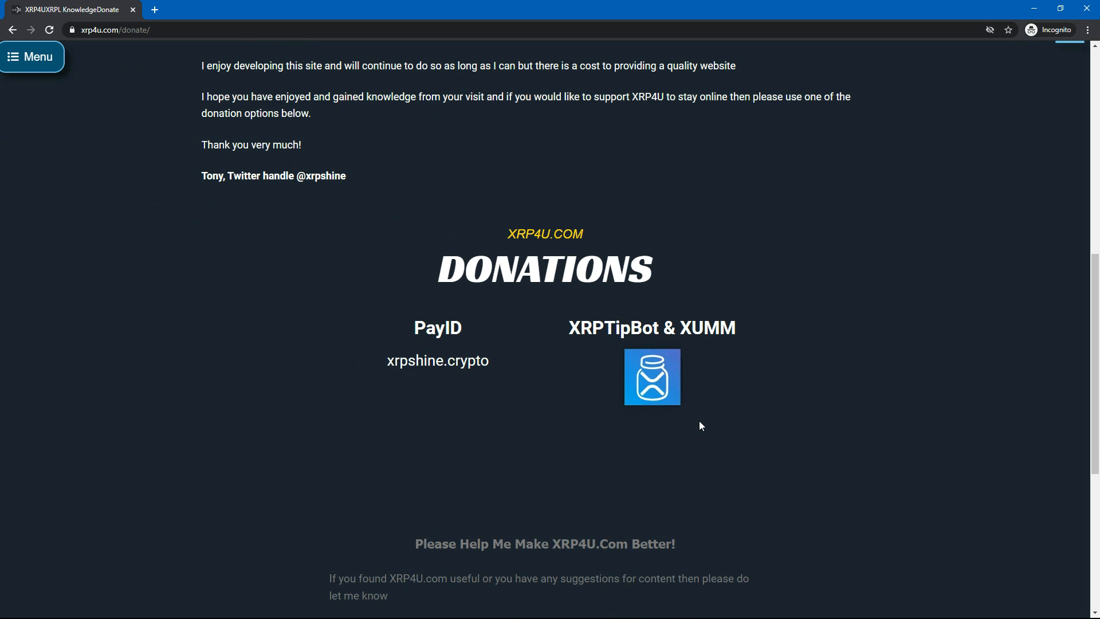